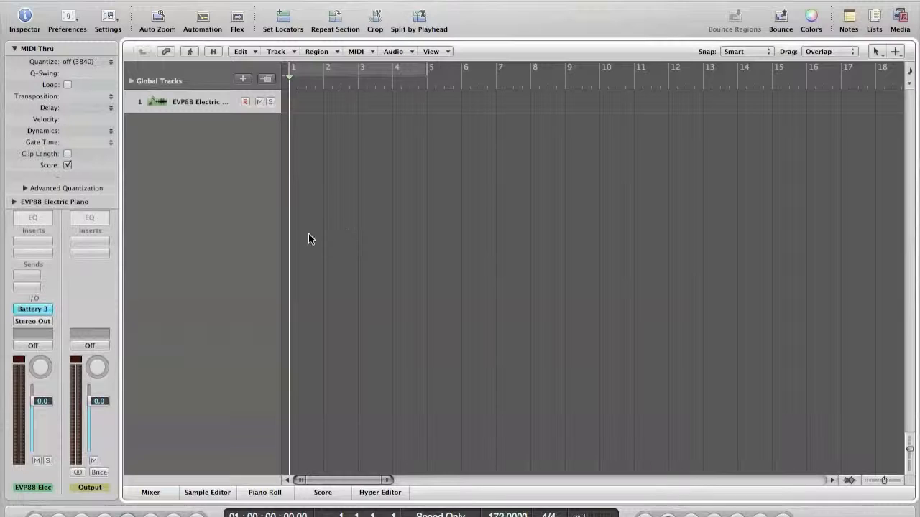
# Preview the Battery 3 plugin window, close it, and collapse the MIDI Thru region settings
pyautogui.click(39, 310)
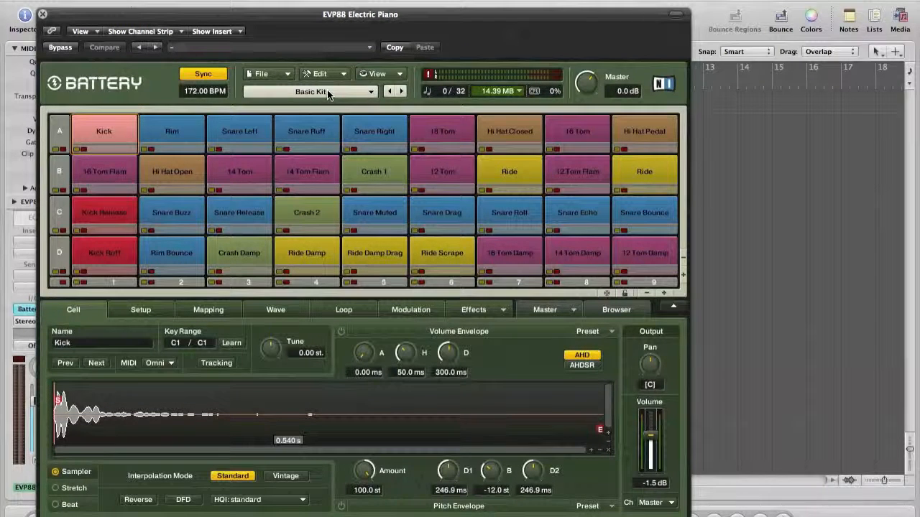
pyautogui.click(42, 14)
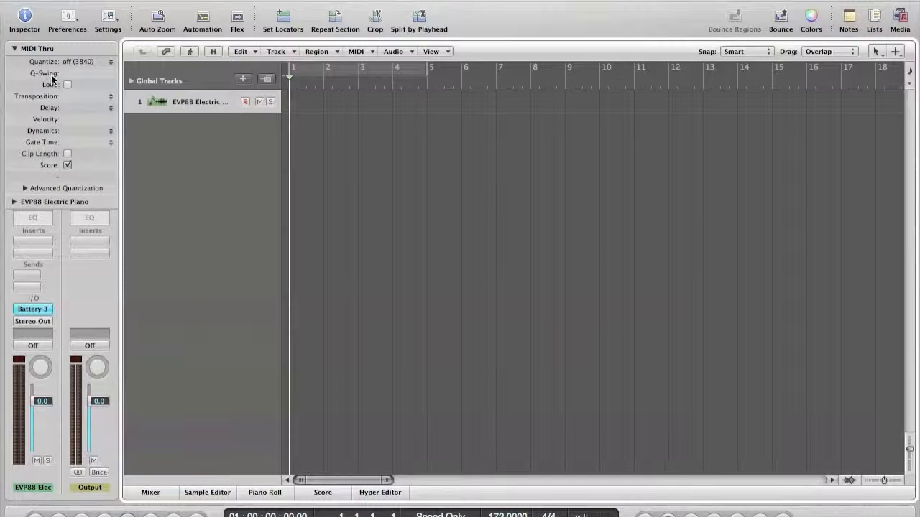
pyautogui.click(15, 48)
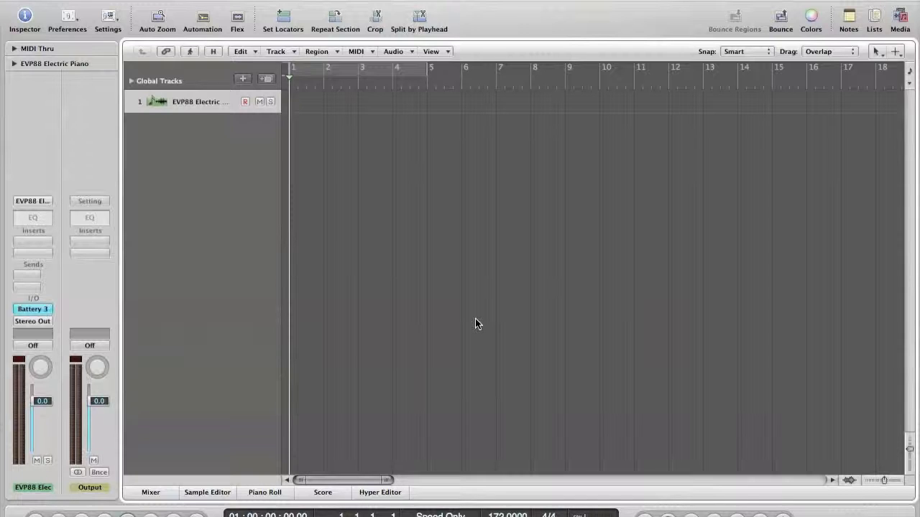
# Create an empty MIDI region at bar 1 and extend it to end at bar 5
pyautogui.rightClick(294, 114)
pyautogui.click(314, 123)
pyautogui.moveTo(320, 110); pyautogui.dragTo(426, 110)
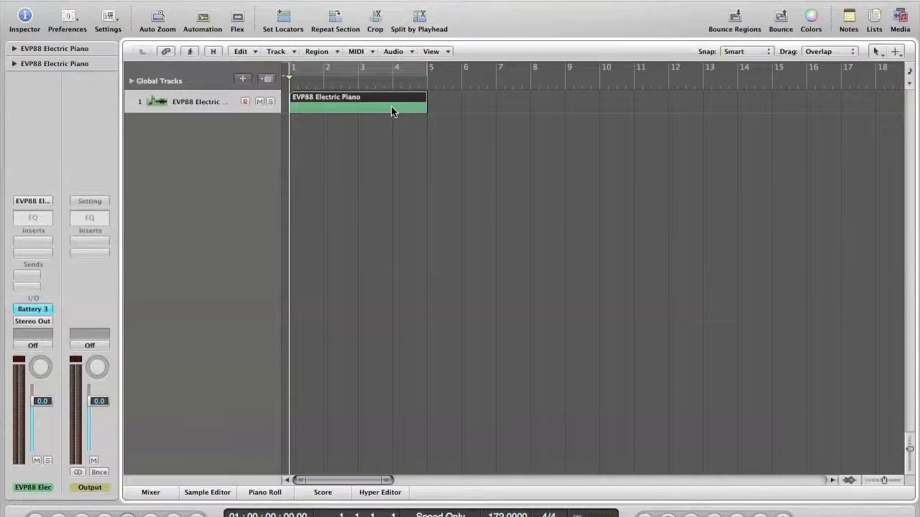
# Open the region in an enlarged Piano Roll and pencil a kick note on C1
pyautogui.doubleClick(391, 108)
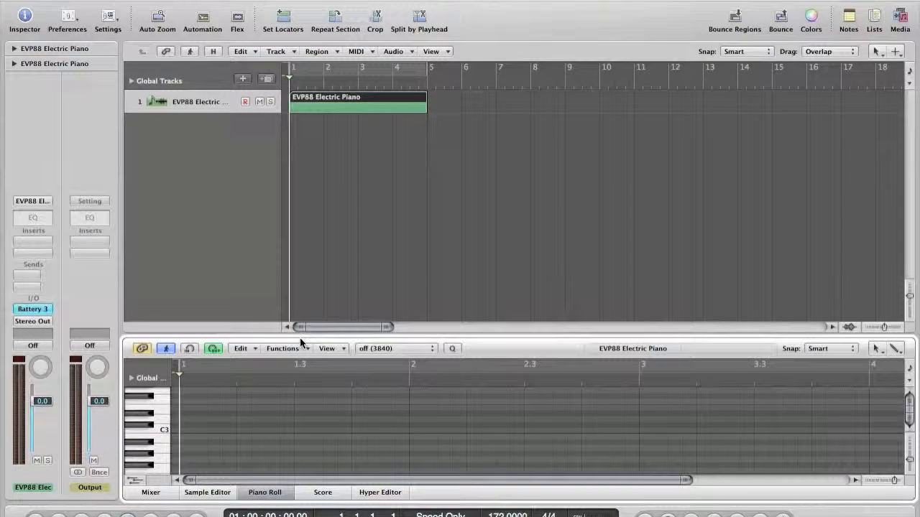
pyautogui.moveTo(299, 334); pyautogui.dragTo(311, 251)
pyautogui.scroll(-3, 198, 361)
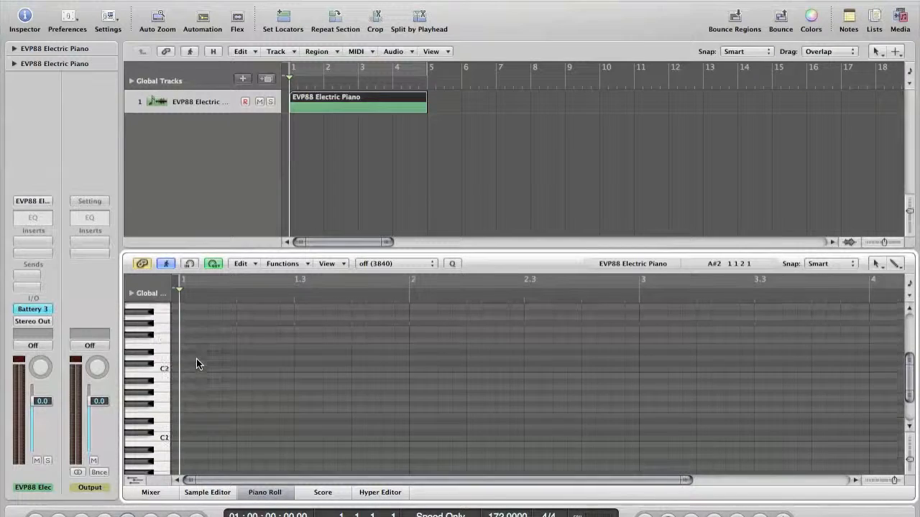
pyautogui.click(186, 437)
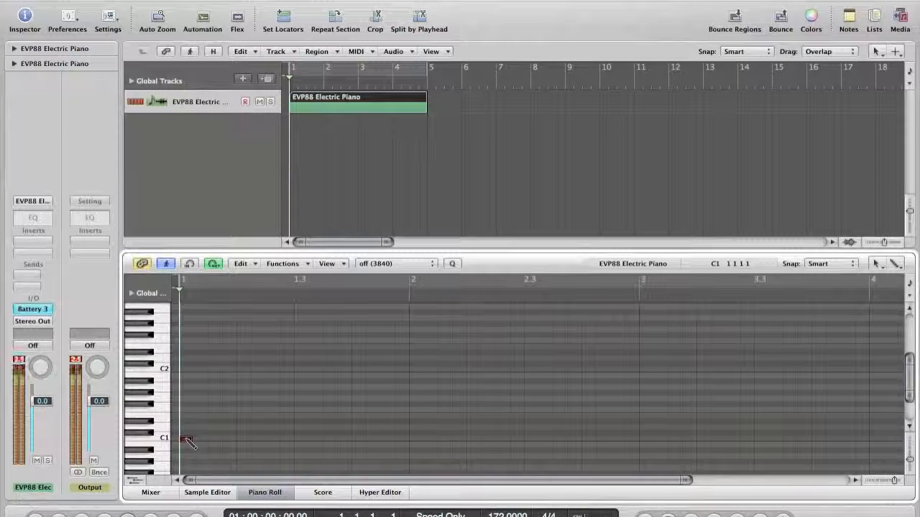
# Add a second C1 kick, copy the bar-1 C1/D1 notes to bar 2, then duplicate into bars 3–4
pyautogui.click(329, 439)
pyautogui.moveTo(406, 447)
pyautogui.mouseDown()
pyautogui.moveTo(233, 437)
pyautogui.moveTo(181, 415)
pyautogui.moveTo(419, 442)
pyautogui.mouseUp()
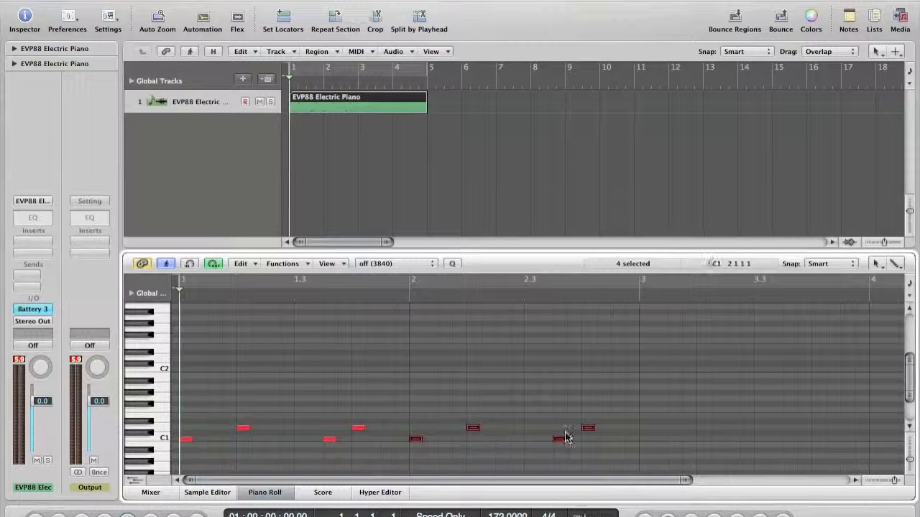
pyautogui.moveTo(641, 458); pyautogui.dragTo(643, 439)
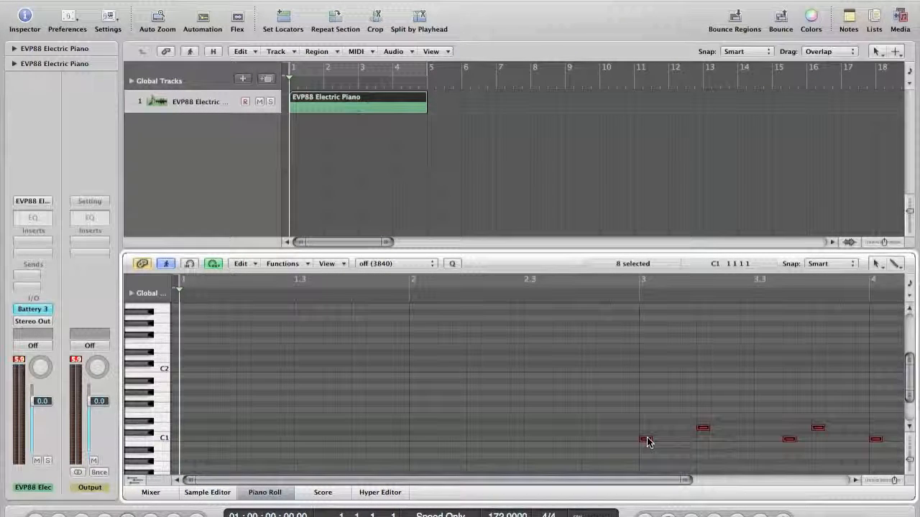
pyautogui.moveTo(646, 441)
pyautogui.mouseDown()
pyautogui.moveTo(181, 440)
pyautogui.moveTo(743, 347)
pyautogui.moveTo(644, 433)
pyautogui.moveTo(645, 443)
pyautogui.mouseUp()
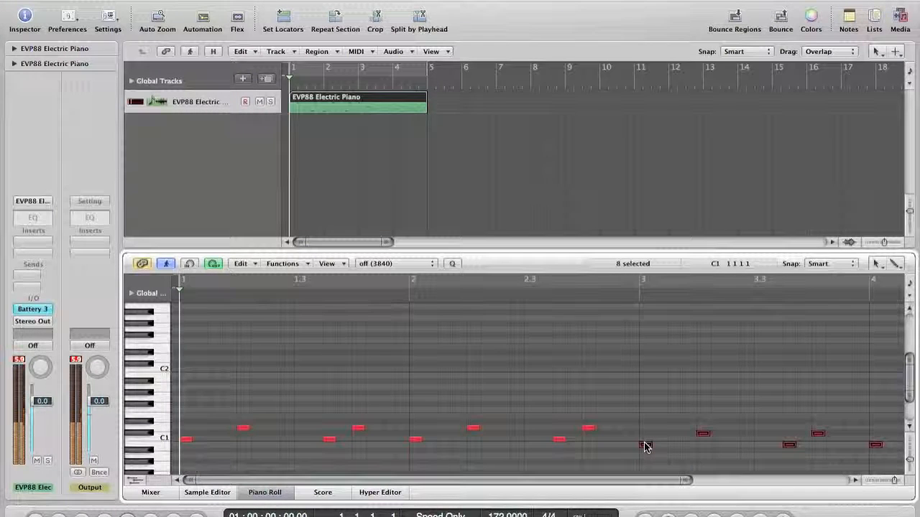
pyautogui.moveTo(645, 449); pyautogui.dragTo(644, 442)
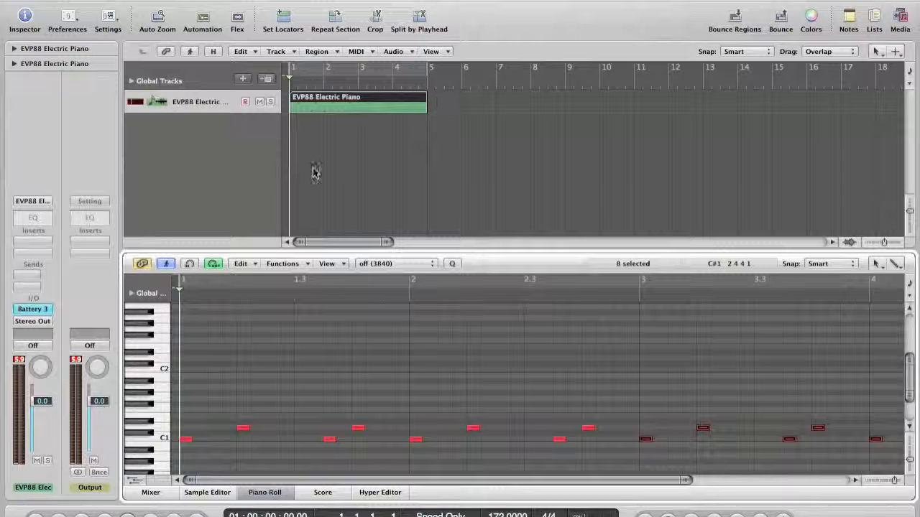
# Pencil three F#1 hi-hats, copy them along the row through bar 4, and play with Cycle on
pyautogui.click(186, 406)
pyautogui.click(214, 406)
pyautogui.click(228, 406)
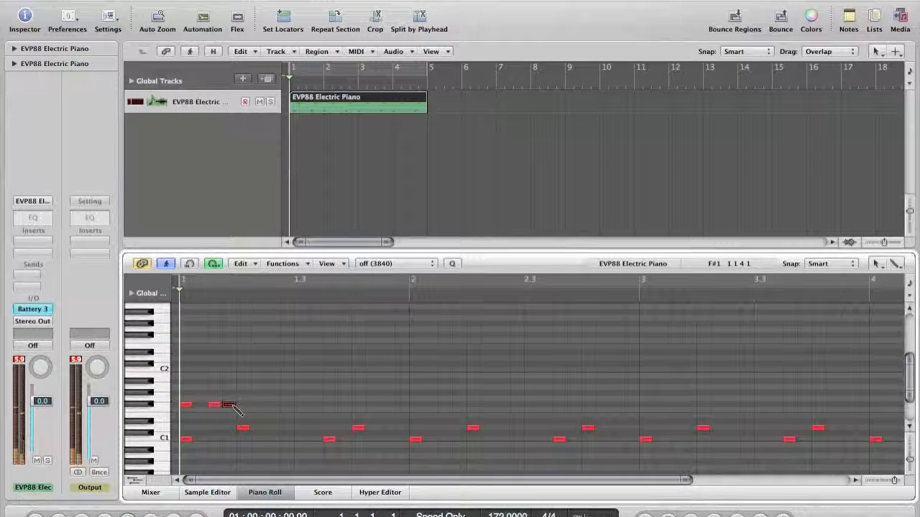
pyautogui.moveTo(278, 414); pyautogui.dragTo(243, 405)
pyautogui.moveTo(321, 419); pyautogui.dragTo(299, 406)
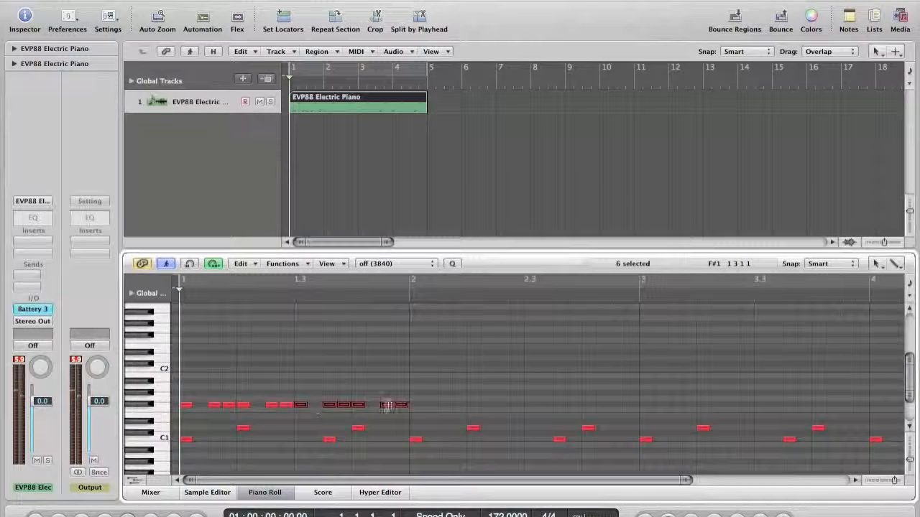
pyautogui.moveTo(424, 418)
pyautogui.mouseDown()
pyautogui.moveTo(188, 404)
pyautogui.moveTo(415, 406)
pyautogui.mouseUp()
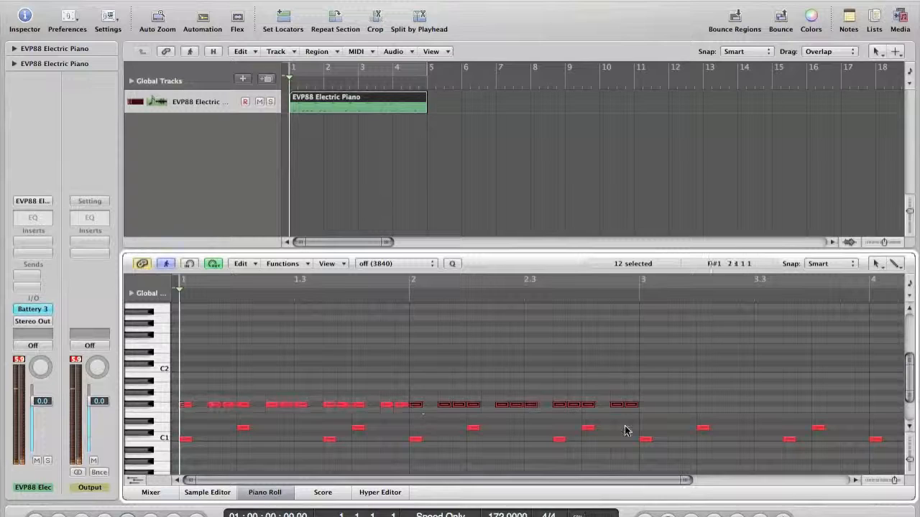
pyautogui.moveTo(653, 420)
pyautogui.mouseDown()
pyautogui.moveTo(183, 406)
pyautogui.moveTo(644, 407)
pyautogui.mouseUp()
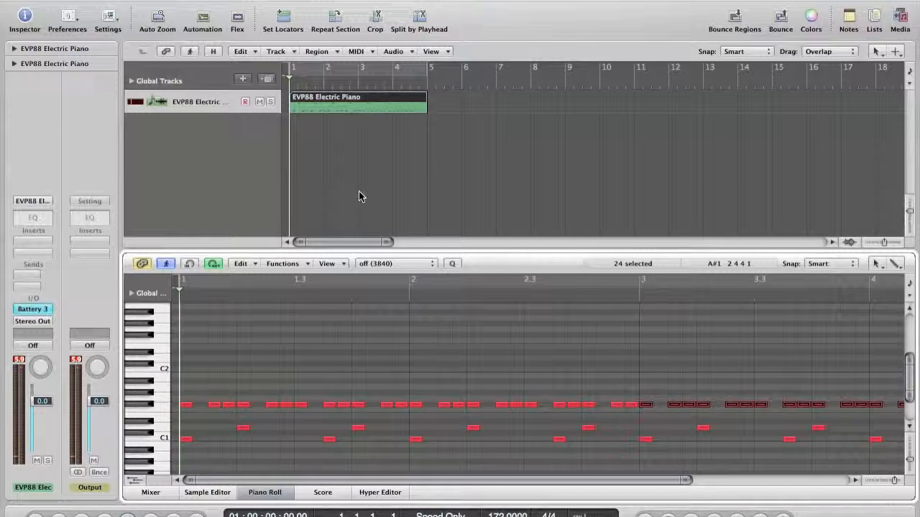
pyautogui.click(327, 69)
pyautogui.press('space')
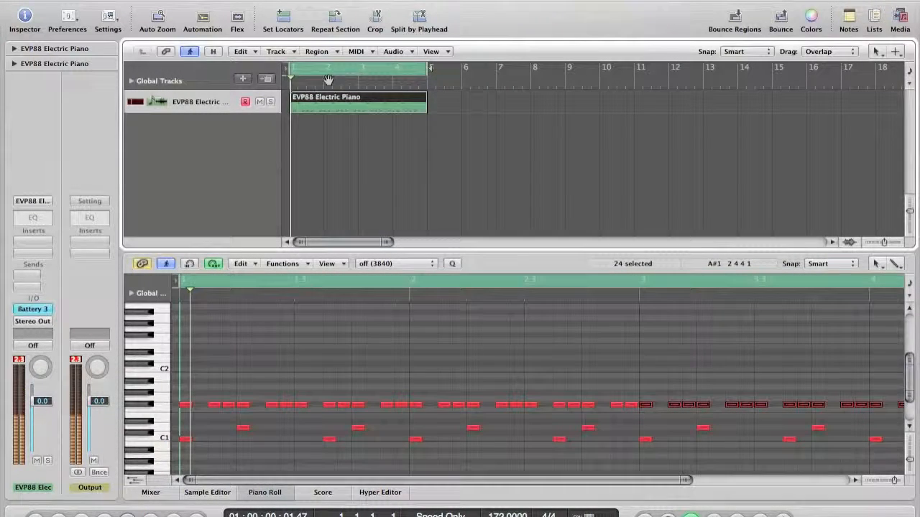
# Delete all the old steady F#1 hi-hat notes, including the leftover one
pyautogui.scroll(-5, 547, 371)
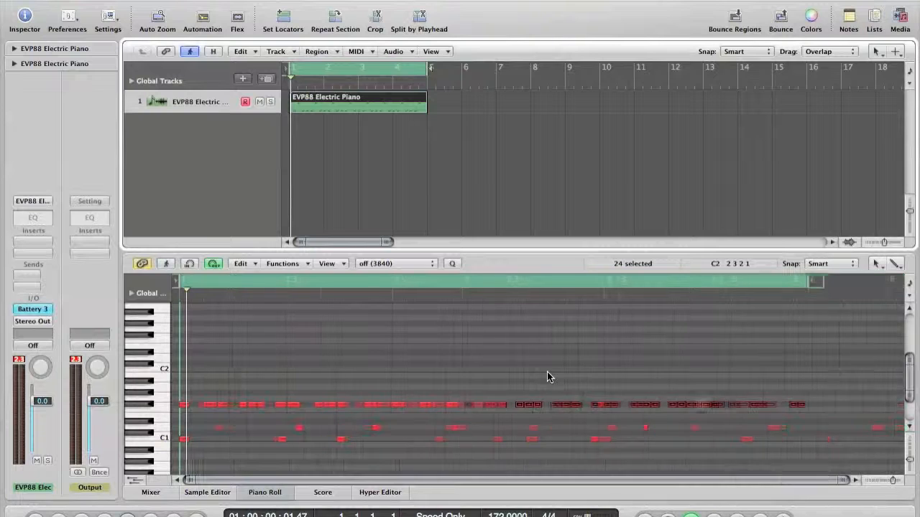
pyautogui.moveTo(736, 374); pyautogui.dragTo(200, 417)
pyautogui.press('Delete')
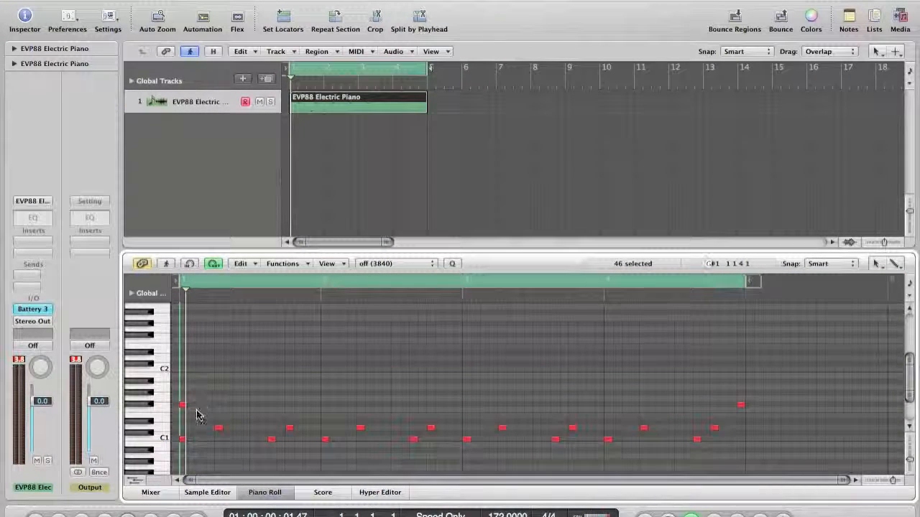
pyautogui.click(741, 406)
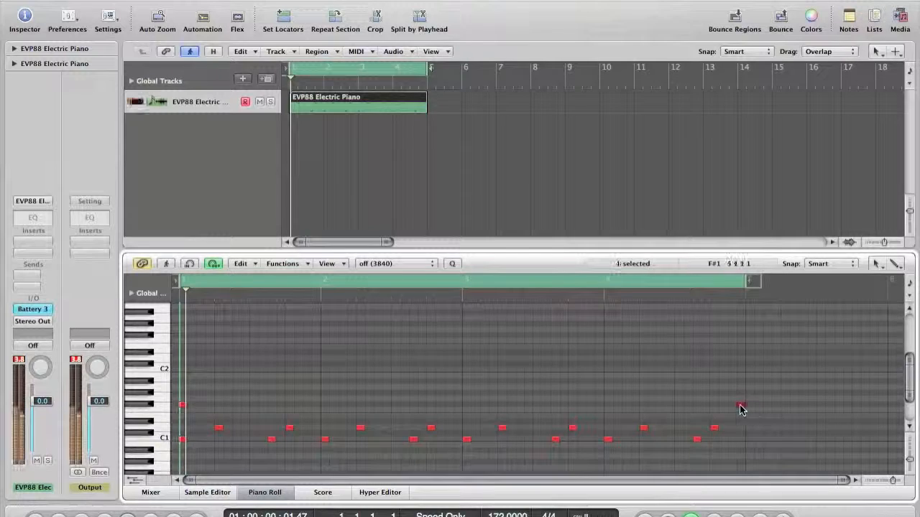
pyautogui.press('Delete')
# Pencil seven new F#1 hi-hat notes across bar 1
pyautogui.keyDown('super'); pyautogui.click(201, 404); pyautogui.keyUp('super')
pyautogui.keyDown('super'); pyautogui.click(219, 404); pyautogui.keyUp('super')
pyautogui.keyDown('super'); pyautogui.click(236, 405); pyautogui.keyUp('super')
pyautogui.keyDown('super'); pyautogui.click(254, 405); pyautogui.keyUp('super')
pyautogui.keyDown('super'); pyautogui.click(272, 404); pyautogui.keyUp('super')
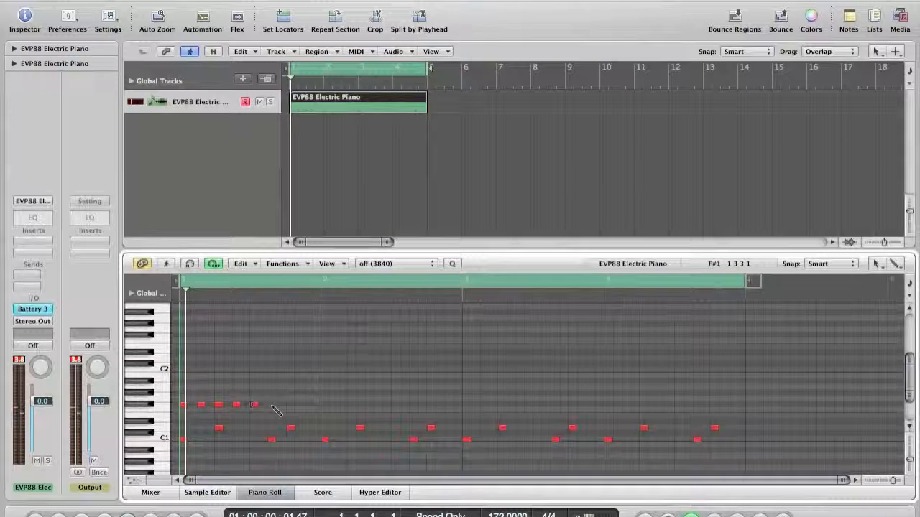
pyautogui.keyDown('super'); pyautogui.click(290, 404); pyautogui.keyUp('super')
pyautogui.keyDown('super'); pyautogui.click(307, 404); pyautogui.keyUp('super')
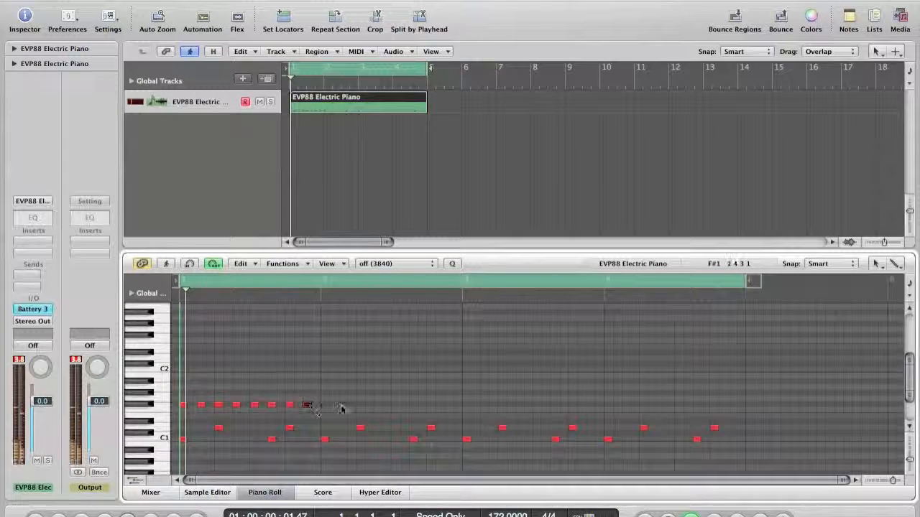
# Copy the new hi-hat rhythm into bar 2, then both bars into bars 3–4, and play
pyautogui.moveTo(193, 398); pyautogui.dragTo(325, 412)
pyautogui.click(248, 416)
pyautogui.moveTo(238, 419)
pyautogui.mouseDown()
pyautogui.moveTo(282, 410)
pyautogui.moveTo(244, 408)
pyautogui.mouseUp()
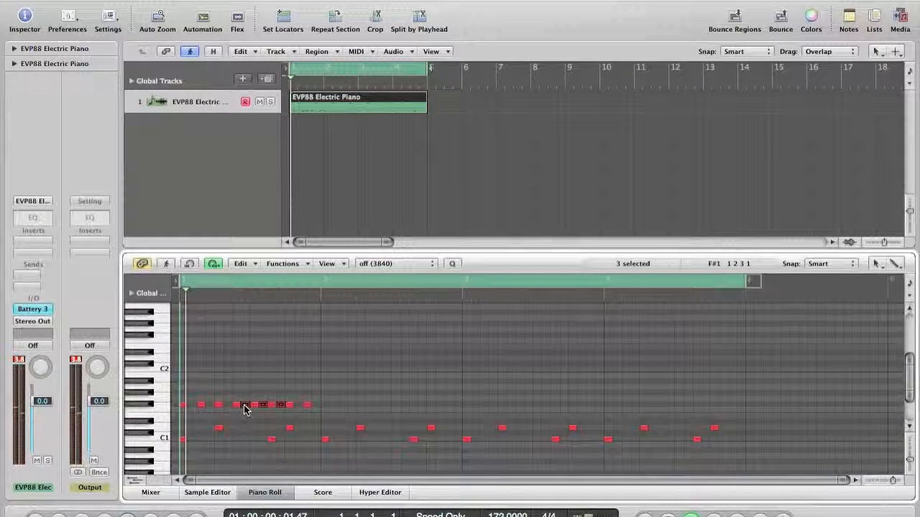
pyautogui.click(249, 425)
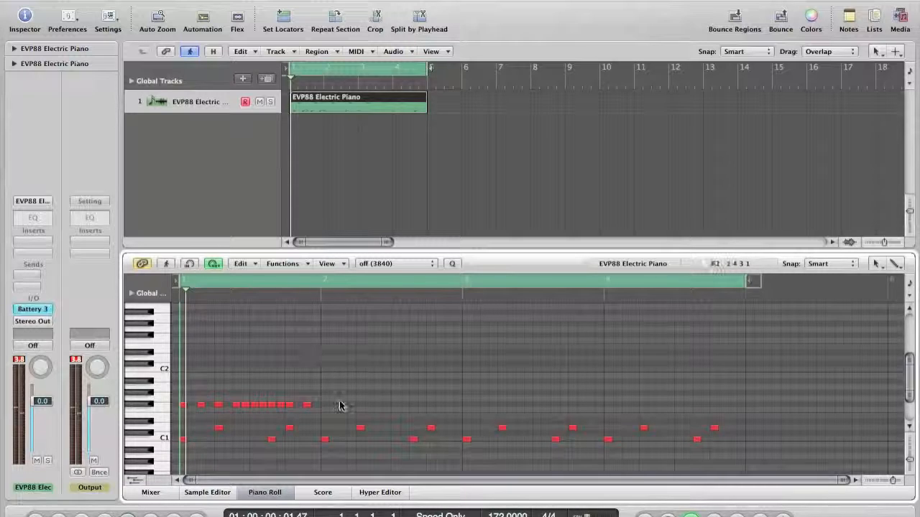
pyautogui.moveTo(246, 408); pyautogui.dragTo(325, 409)
pyautogui.moveTo(483, 399)
pyautogui.mouseDown()
pyautogui.moveTo(181, 408)
pyautogui.moveTo(467, 404)
pyautogui.mouseUp()
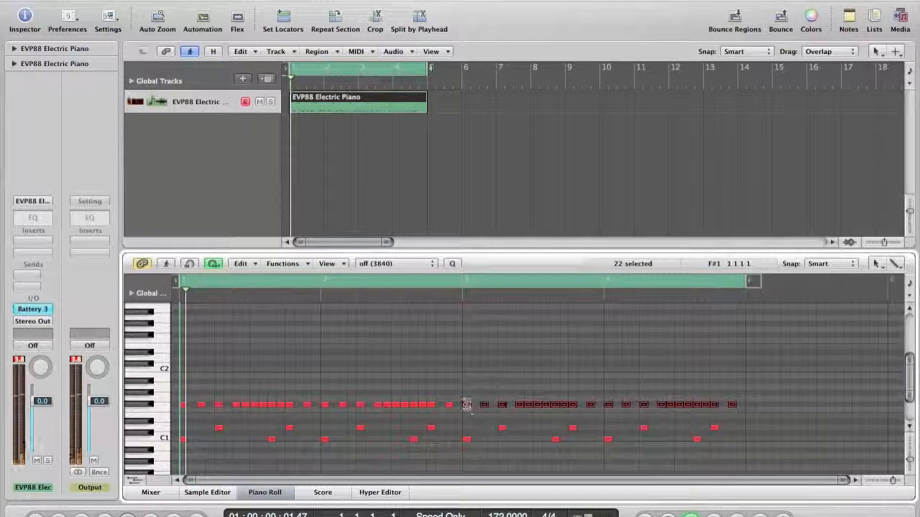
pyautogui.press('space')
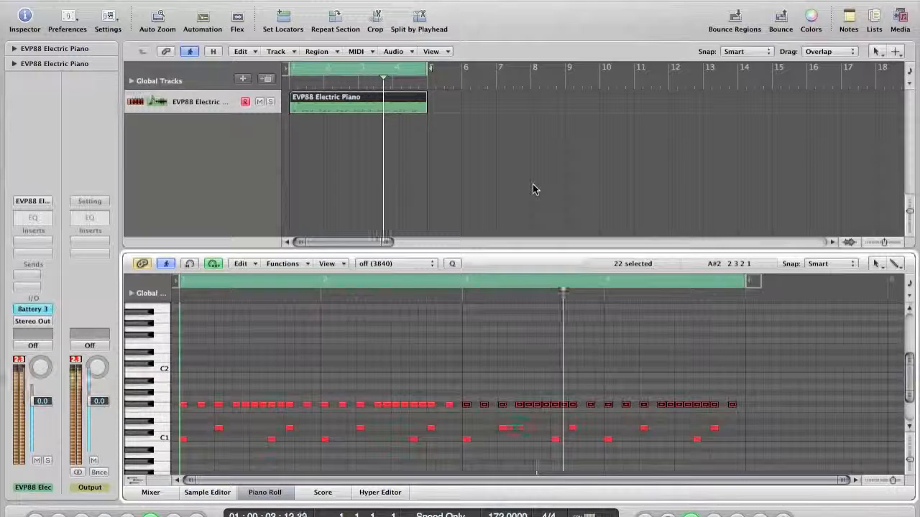
pyautogui.click(483, 373)
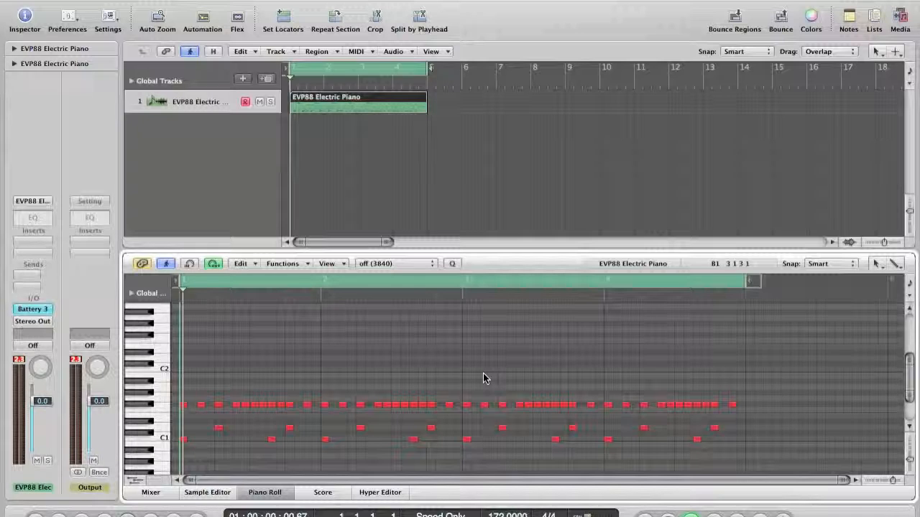
pyautogui.scroll(1, 358, 146)
# Show the track automation lane and its parameter list, then hide it without choosing anything
pyautogui.press('a')
pyautogui.click(240, 117)
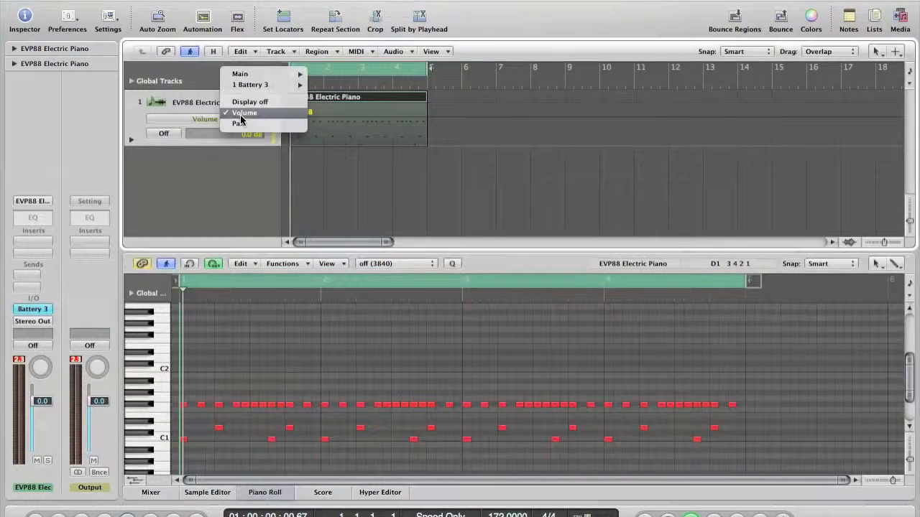
pyautogui.click(357, 191)
pyautogui.press('a')
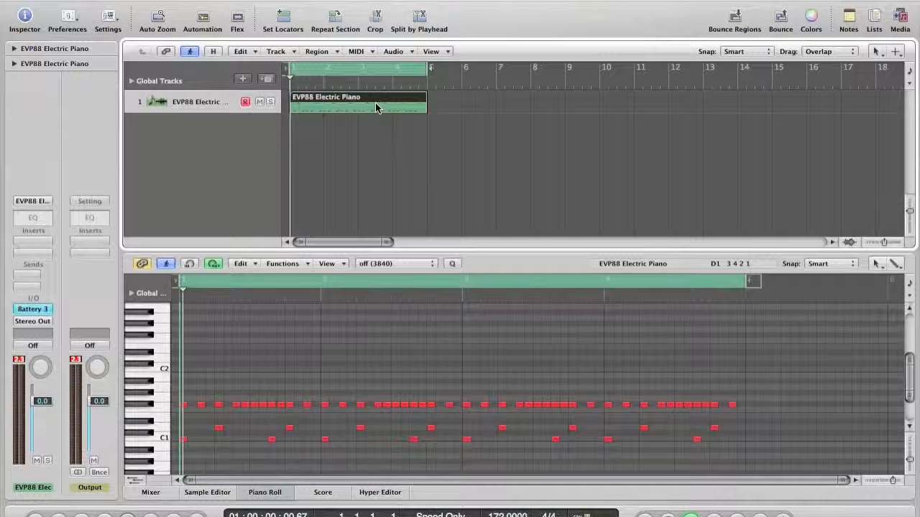
# Insert Audio Units > Apple > AULowpass (Stereo) in an empty channel insert slot
pyautogui.click(46, 239)
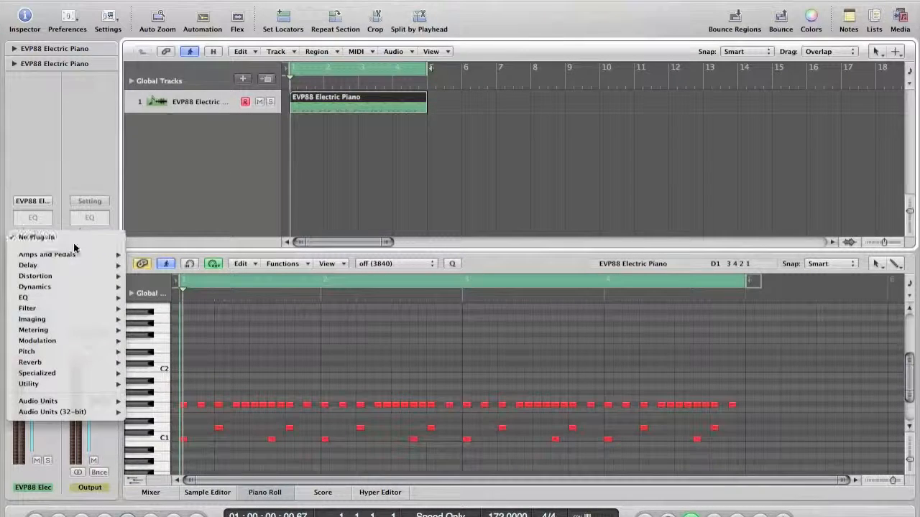
pyautogui.moveTo(89, 404)
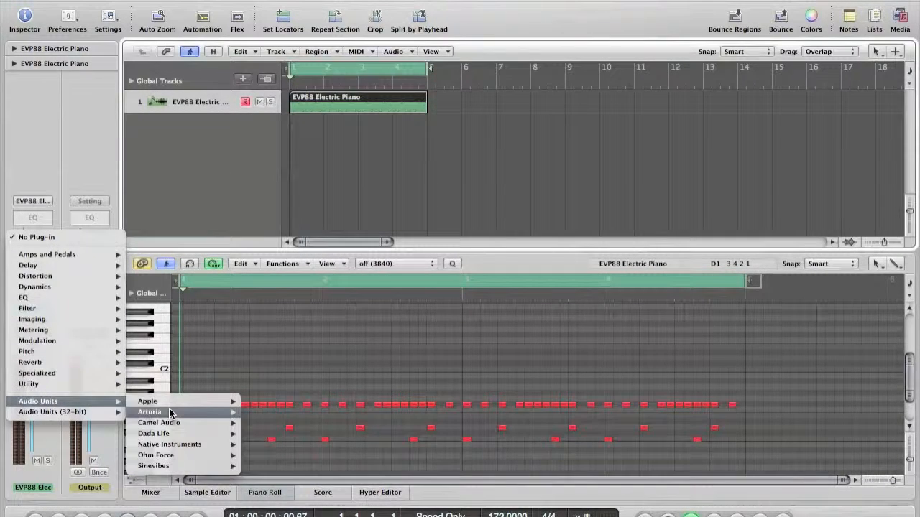
pyautogui.moveTo(170, 399)
pyautogui.moveTo(284, 401)
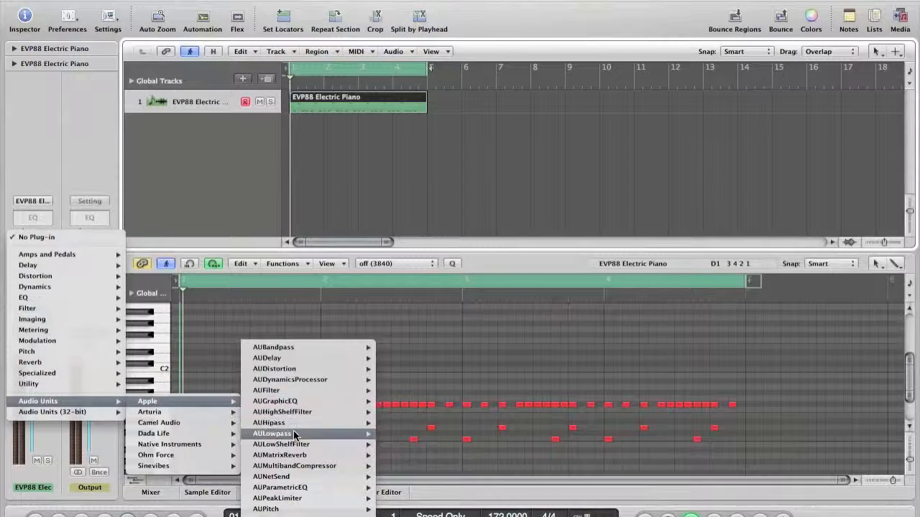
pyautogui.moveTo(293, 436)
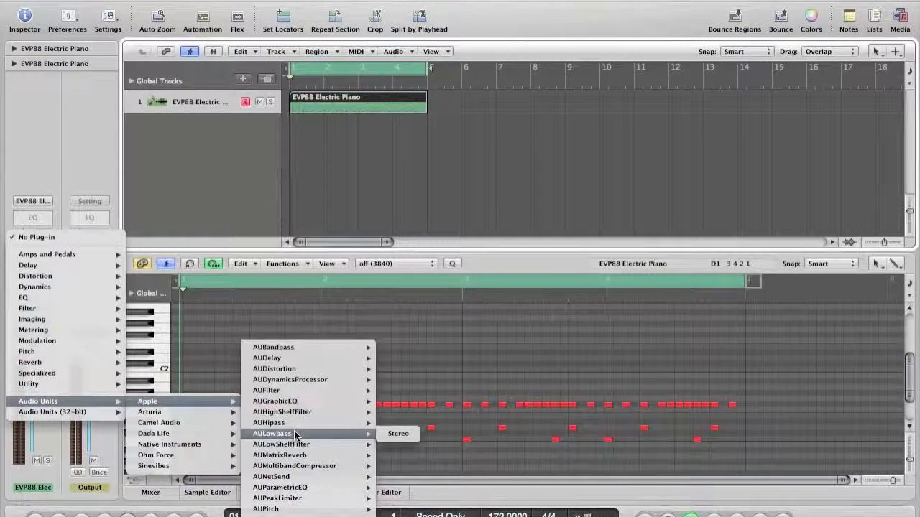
pyautogui.click(294, 436)
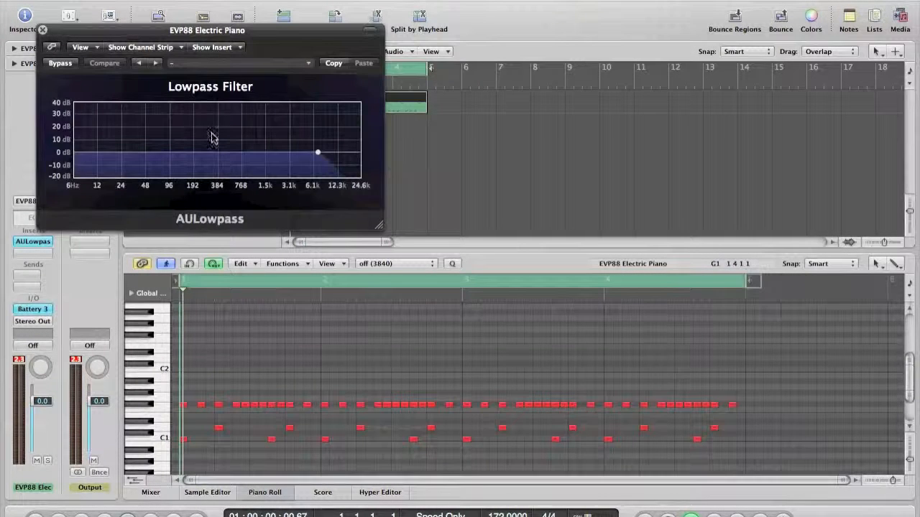
# Close the filter window and set the automation lane to the 2 AULowpass cutoff frequency
pyautogui.click(43, 30)
pyautogui.press('a')
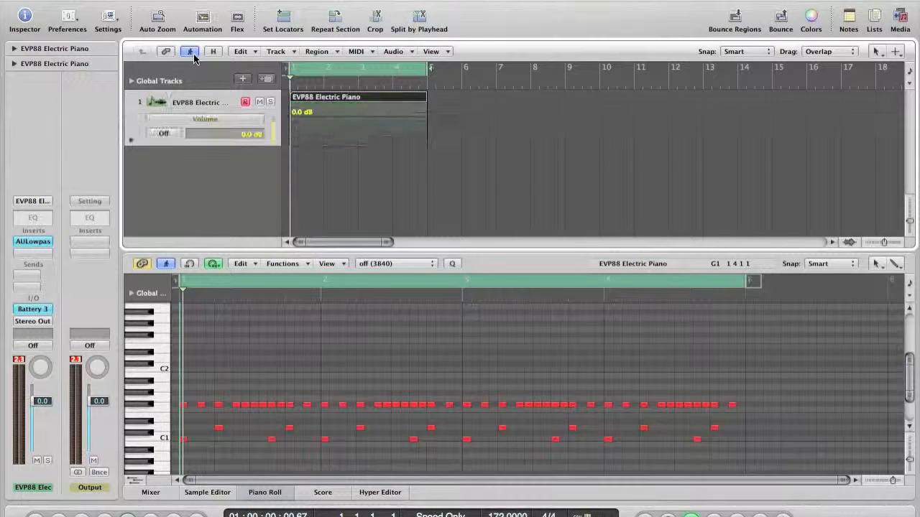
pyautogui.click(251, 118)
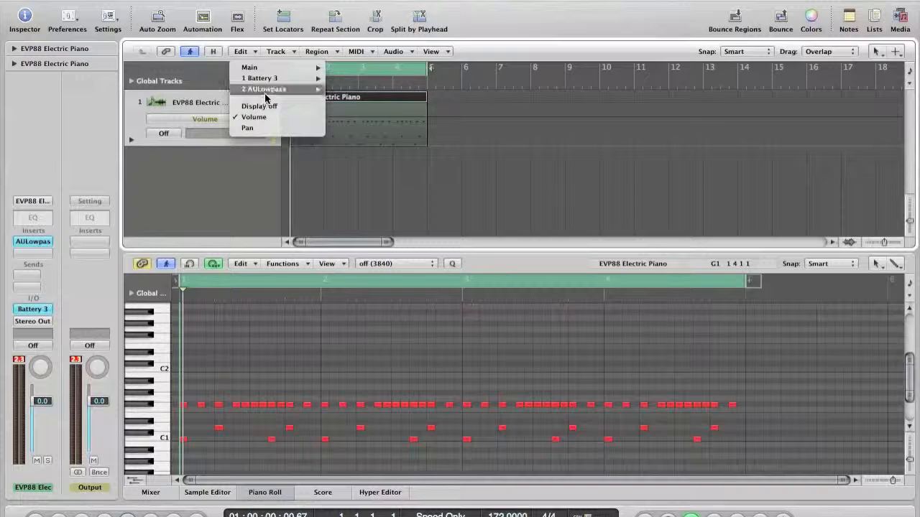
pyautogui.moveTo(266, 92)
pyautogui.click(363, 89)
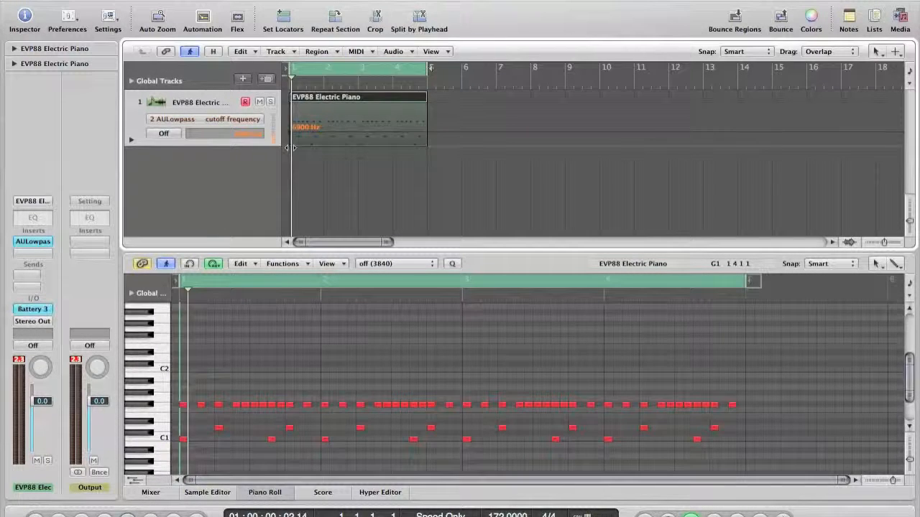
# Pull the cutoff automation to 10 Hz at bar 1, add a higher point at bar 5, and play
pyautogui.moveTo(290, 136); pyautogui.dragTo(289, 146)
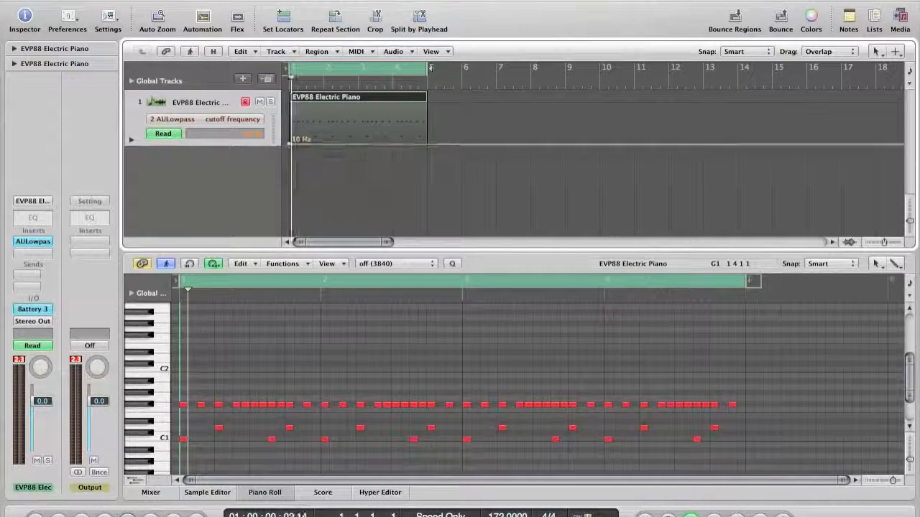
pyautogui.click(425, 107)
pyautogui.press('space')
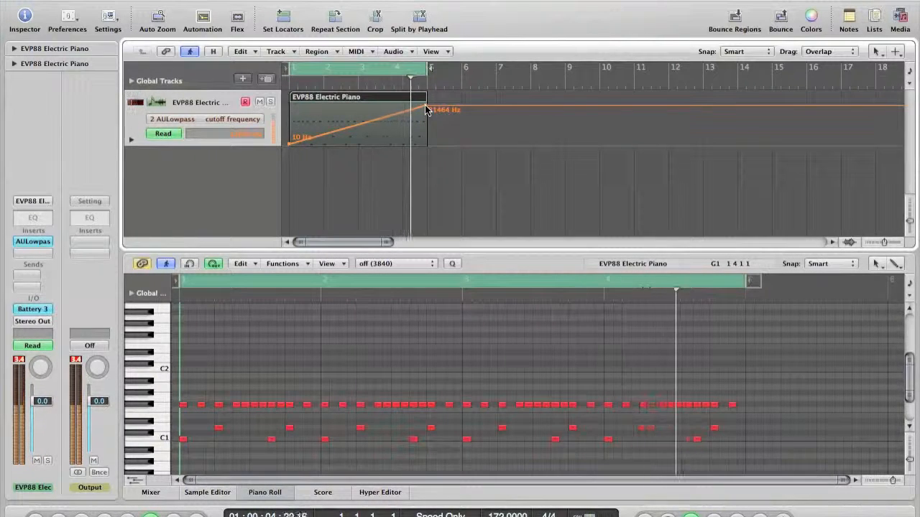
pyautogui.press('Escape')
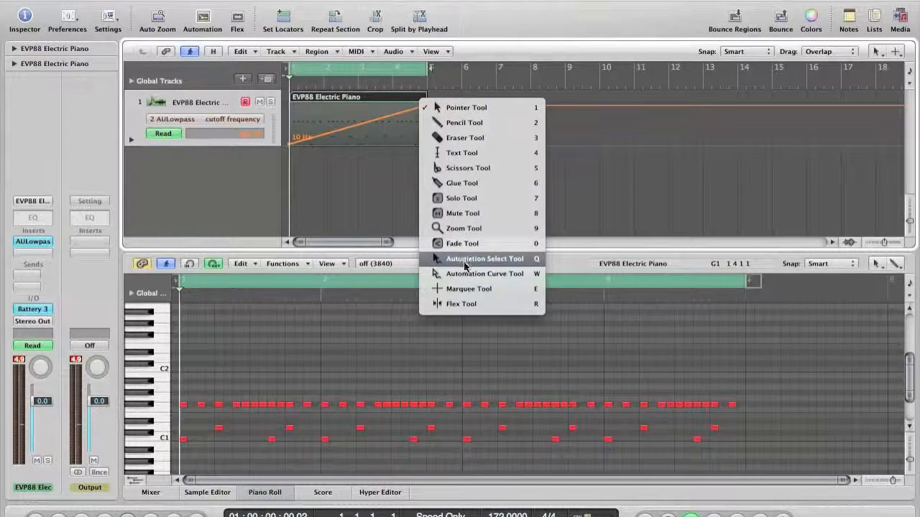
# Curve the cutoff ramp with the Automation Curve Tool, play it, and hide the automation lane
pyautogui.click(504, 274)
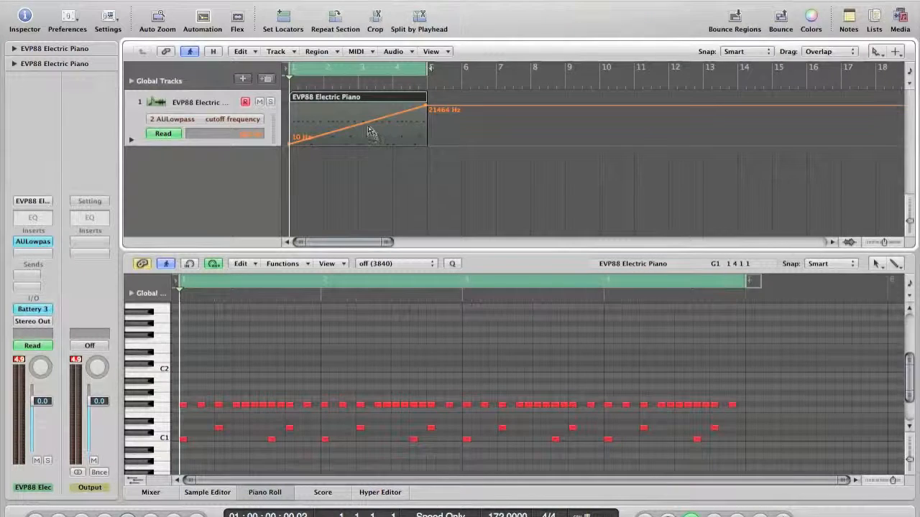
pyautogui.moveTo(373, 137); pyautogui.dragTo(451, 225)
pyautogui.press('space')
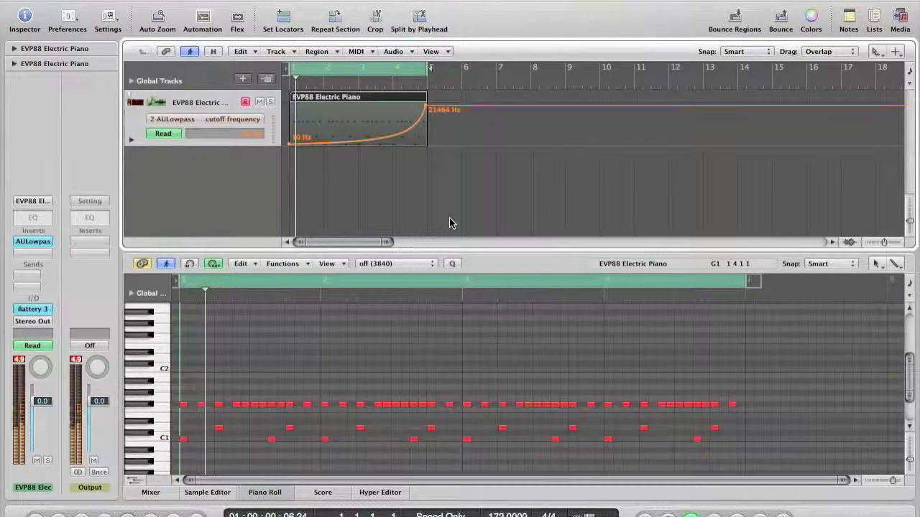
pyautogui.press('a')
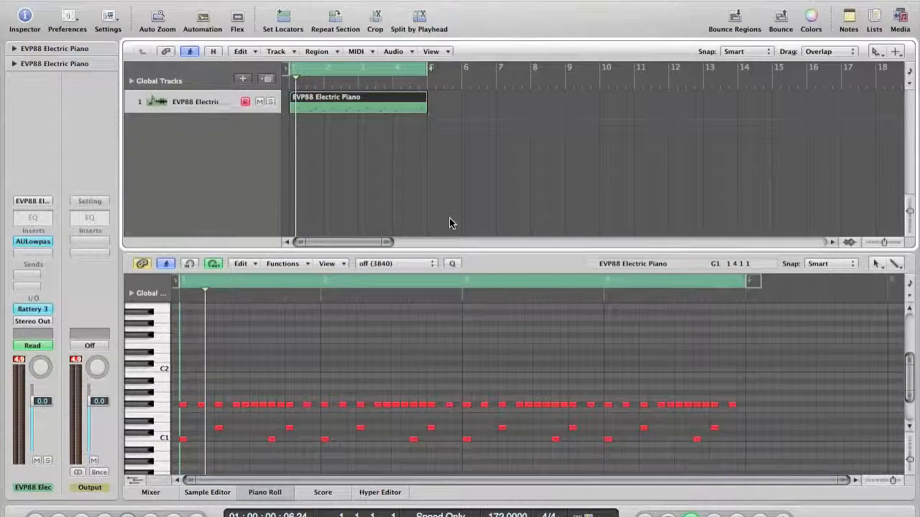
# Disable Cycle, return to the Pointer Tool, and loop the region out to bar 9
pyautogui.click(374, 75)
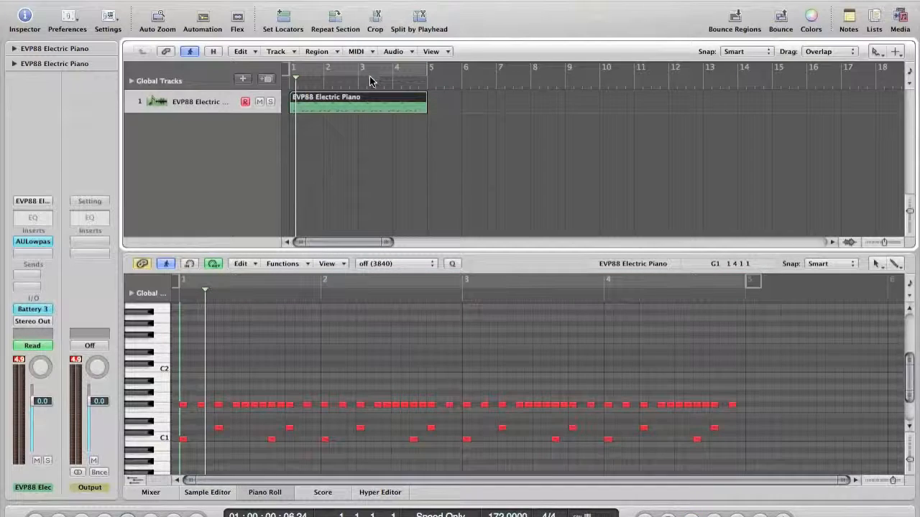
pyautogui.press('Escape')
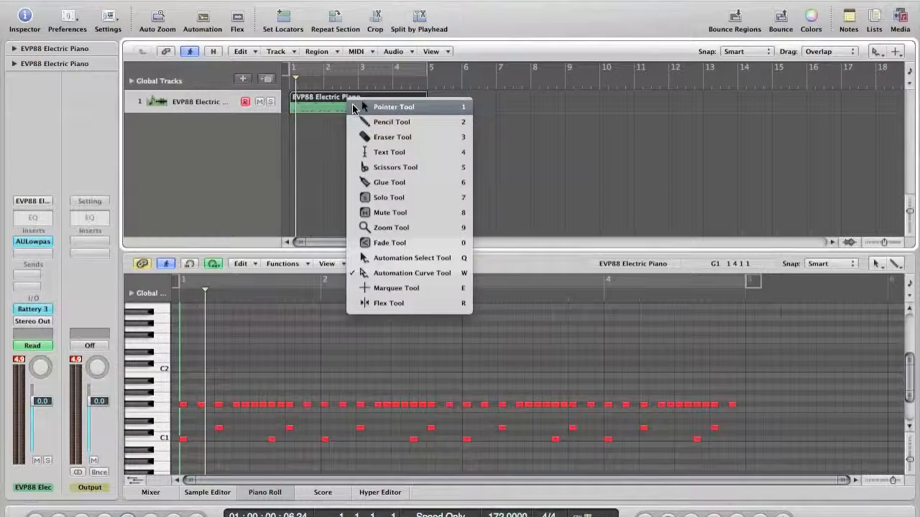
pyautogui.click(353, 109)
pyautogui.press('space')
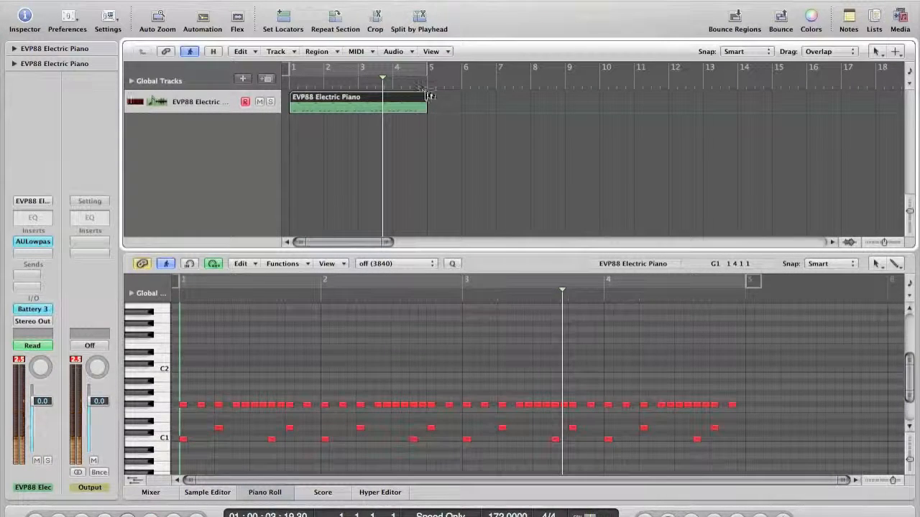
pyautogui.moveTo(441, 96); pyautogui.dragTo(565, 97)
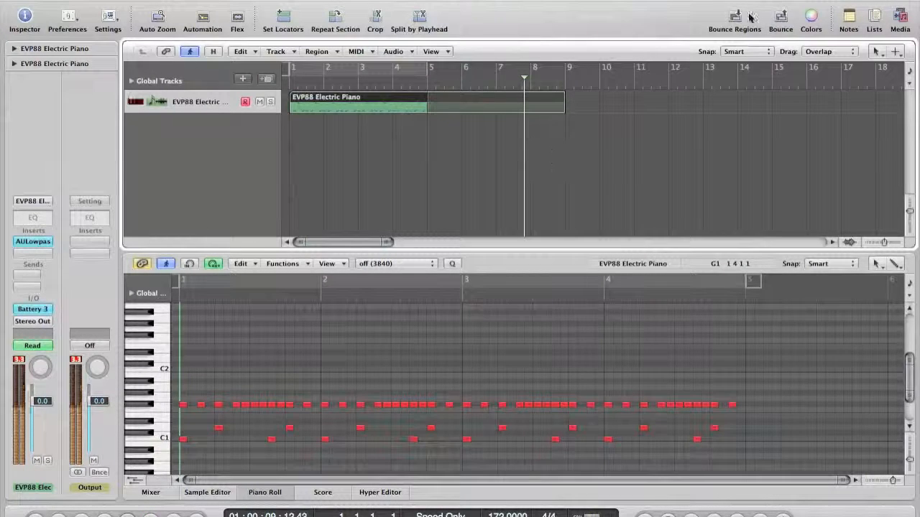
# Preview LEK_173_HVN_FULL.wav in the media browser, place it on a new track at bar 1, and solo it
pyautogui.click(900, 20)
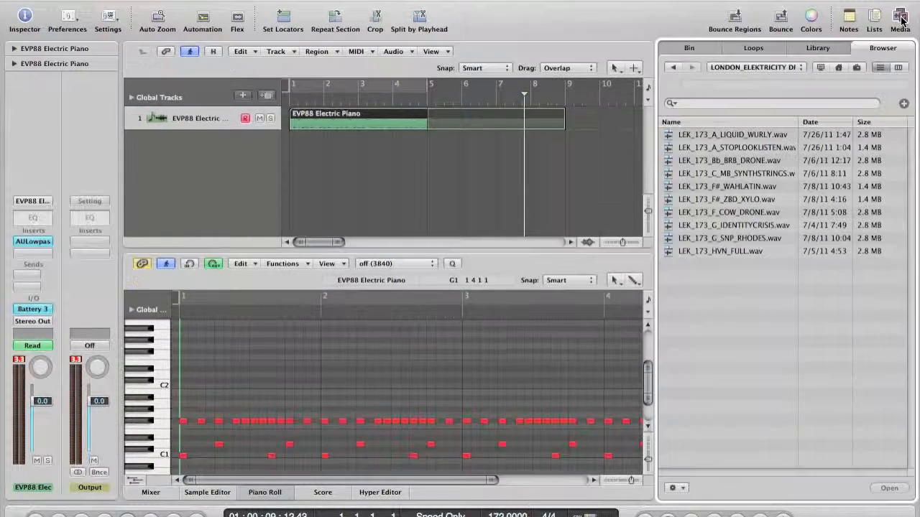
pyautogui.click(748, 253)
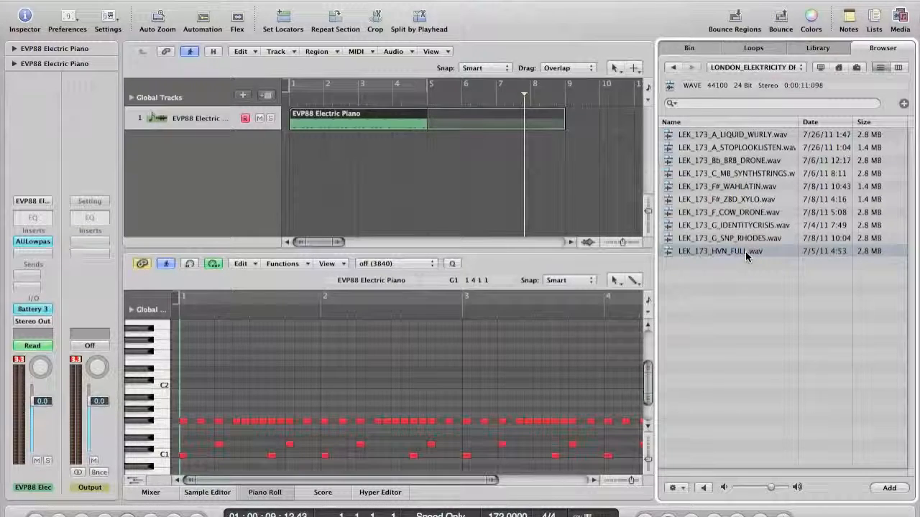
pyautogui.moveTo(745, 252); pyautogui.dragTo(287, 142)
pyautogui.click(270, 142)
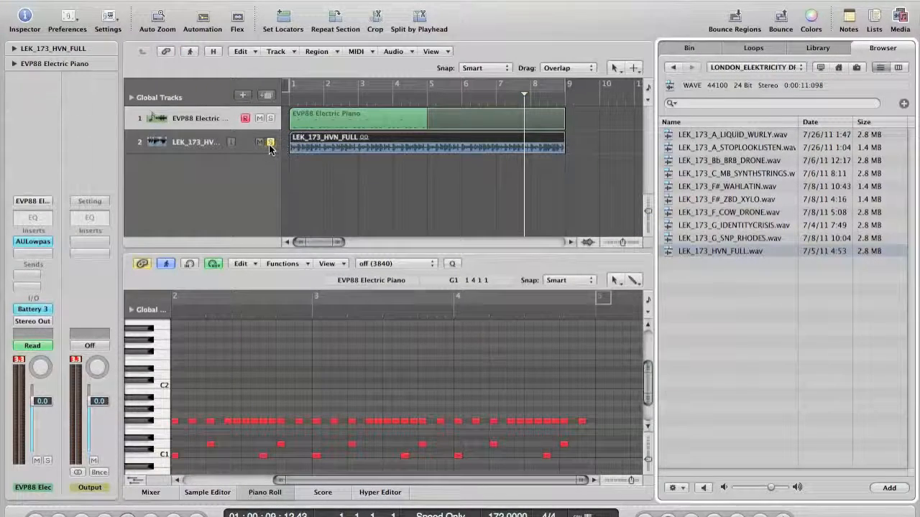
pyautogui.doubleClick(286, 102)
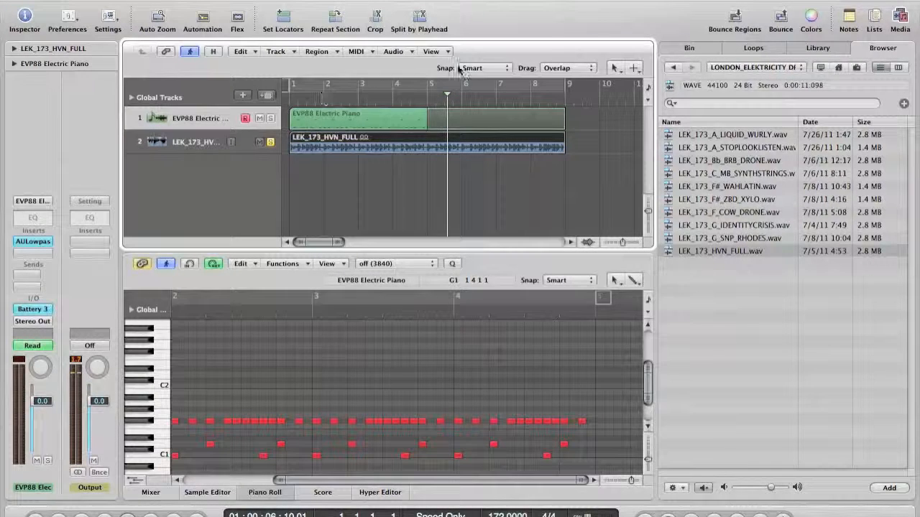
pyautogui.click(429, 103)
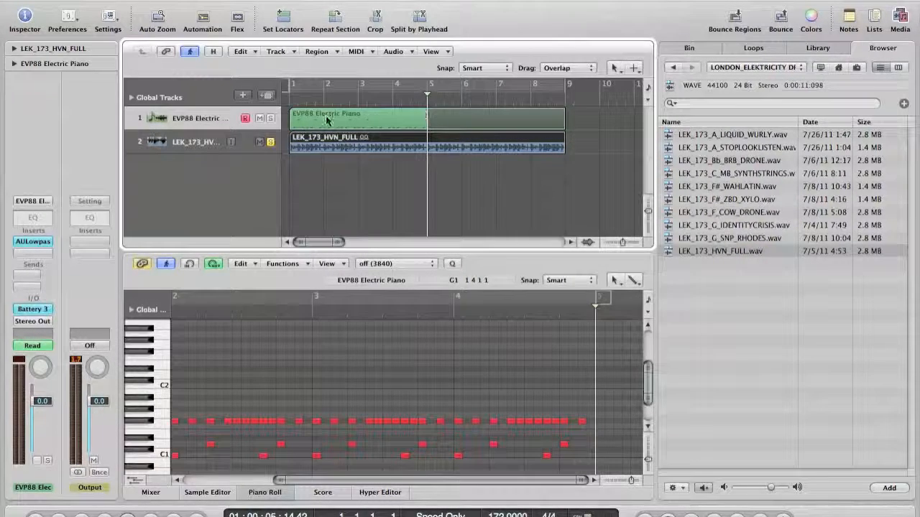
pyautogui.click(271, 119)
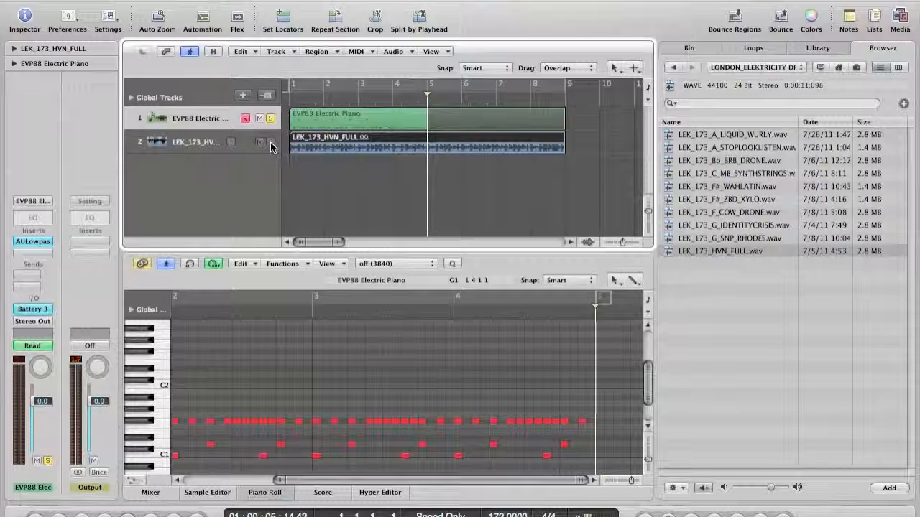
pyautogui.press('space')
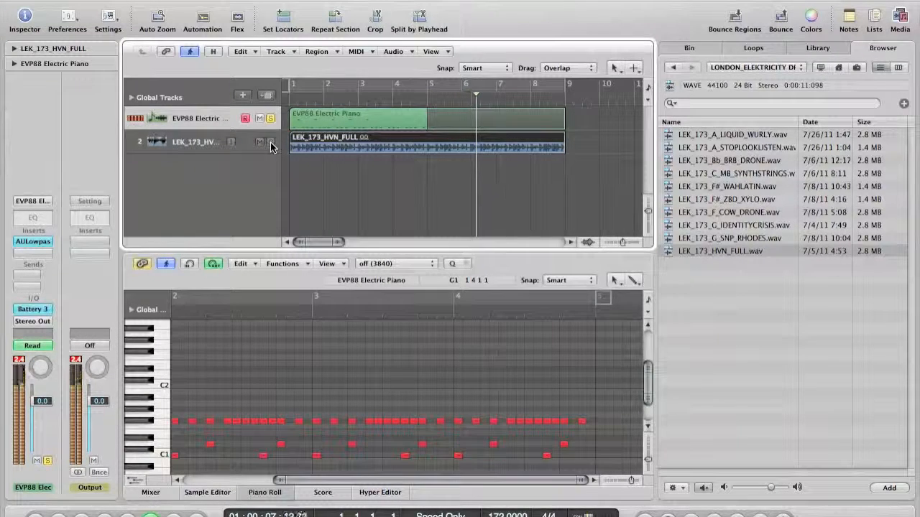
pyautogui.click(270, 142)
pyautogui.click(271, 124)
pyautogui.click(270, 122)
pyautogui.click(287, 102)
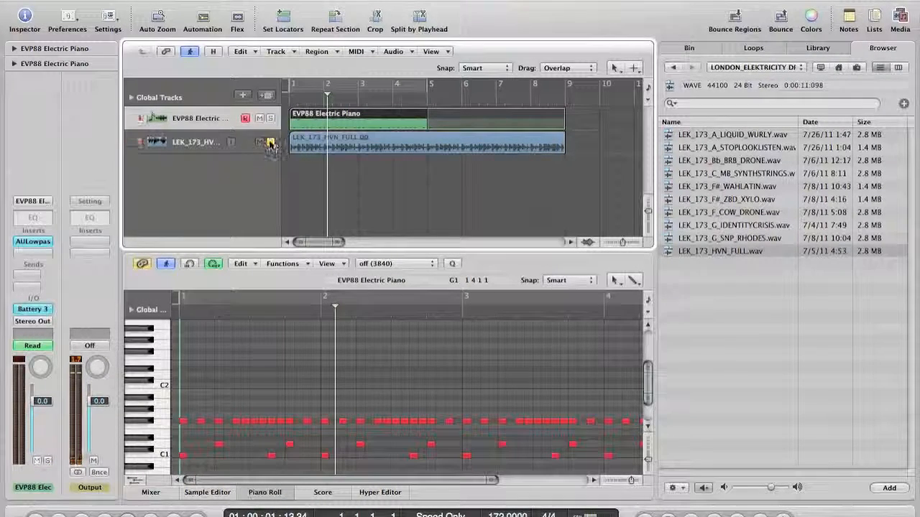
pyautogui.click(426, 102)
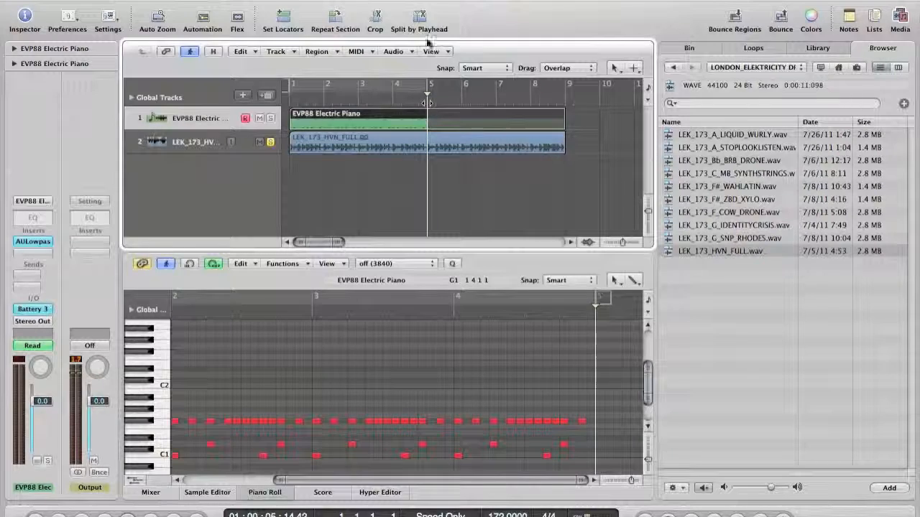
# Split the HVN_FULL audio region at bar 5 and delete the part after it
pyautogui.click(417, 140)
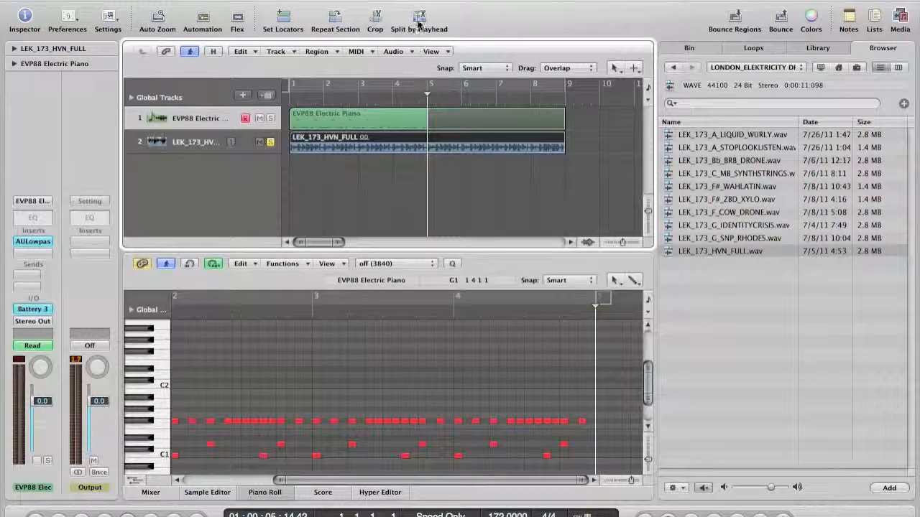
pyautogui.hotkey('ctrl', 'alt', 'Right')
pyautogui.hotkey('ctrl', 'alt', 'Right')
pyautogui.hotkey('ctrl', 'alt', 'Right')
pyautogui.hotkey('ctrl', 'alt', 'Right')
pyautogui.hotkey('ctrl', 'alt', 'Right')
pyautogui.hotkey('ctrl', 'alt', 'Right')
pyautogui.hotkey('ctrl', 'alt', 'Right')
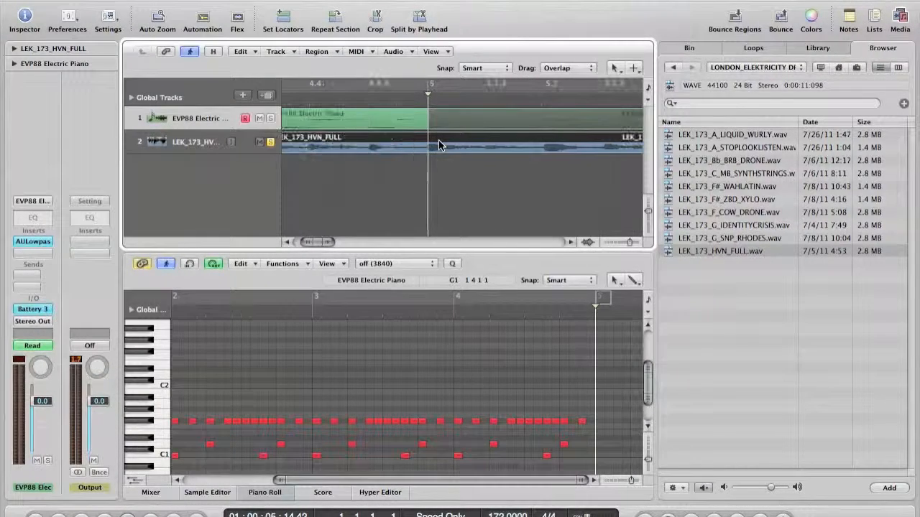
pyautogui.click(421, 22)
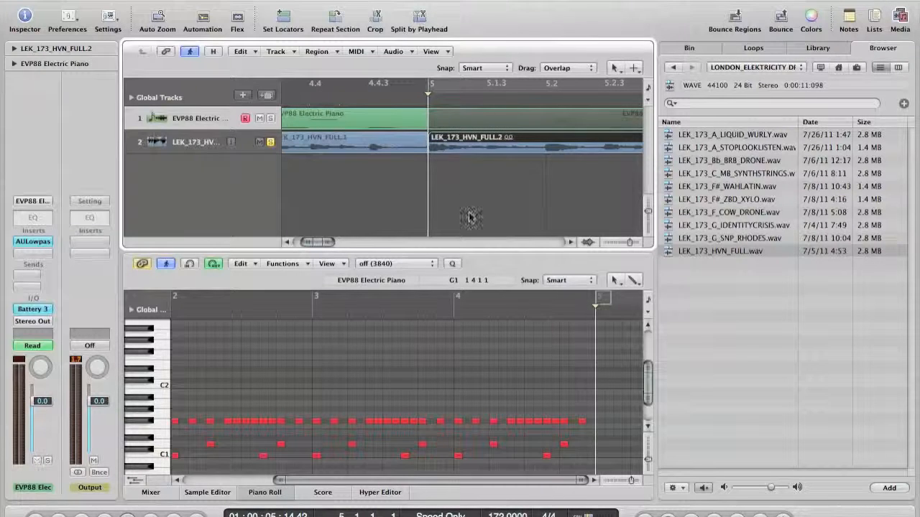
pyautogui.press('Delete')
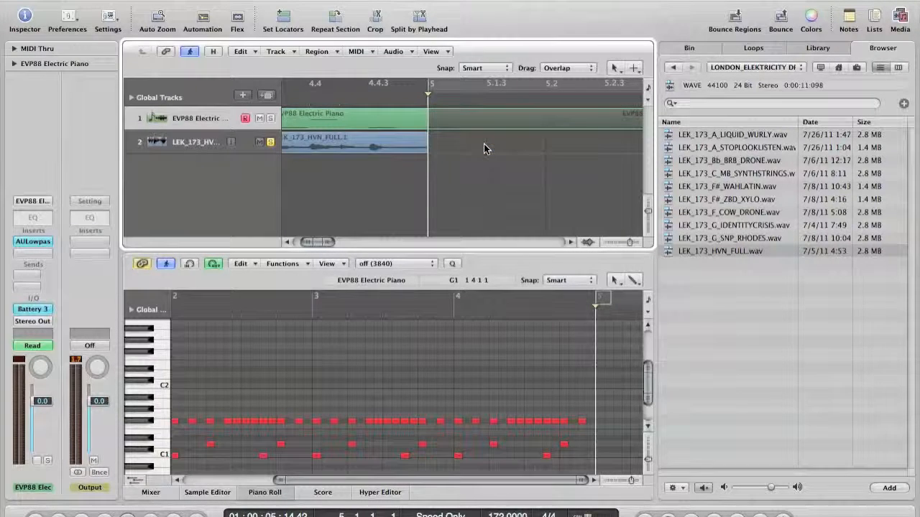
pyautogui.hotkey('ctrl', 'alt', 'Left')
pyautogui.hotkey('ctrl', 'alt', 'Left')
pyautogui.hotkey('ctrl', 'alt', 'Left')
pyautogui.hscroll(-5, 402, 151)
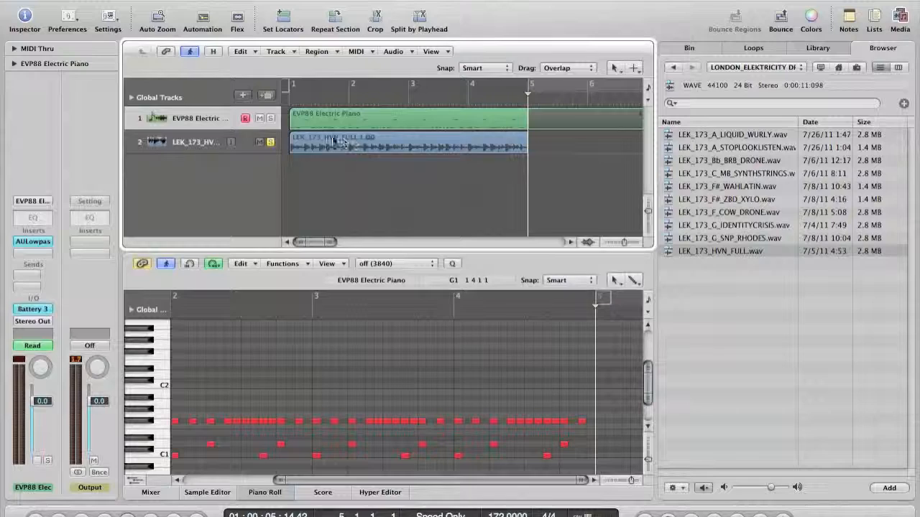
# Switch to the Scissors tool and zoom in on the loop's start
pyautogui.press('Escape')
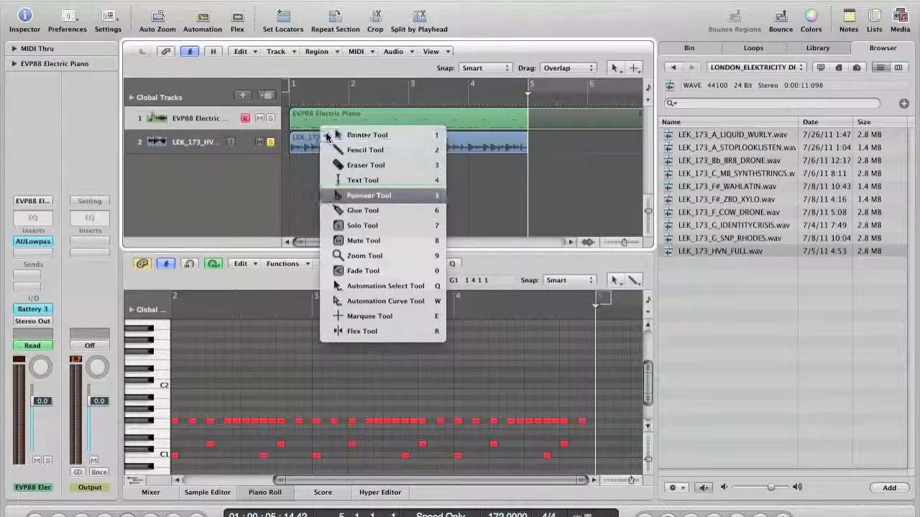
pyautogui.click(327, 195)
pyautogui.hotkey('ctrl', 'Right')
pyautogui.hotkey('ctrl', 'Right')
pyautogui.hotkey('ctrl', 'Right')
pyautogui.hotkey('ctrl', 'Right')
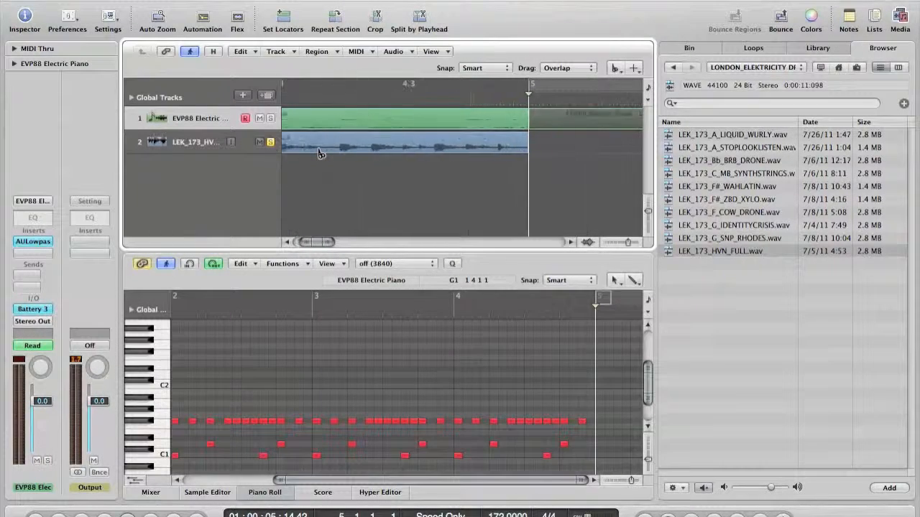
# Slice the loop at beat 1 2 1 1 into 16 equal one-beat pieces
pyautogui.hscroll(-10, 319, 153)
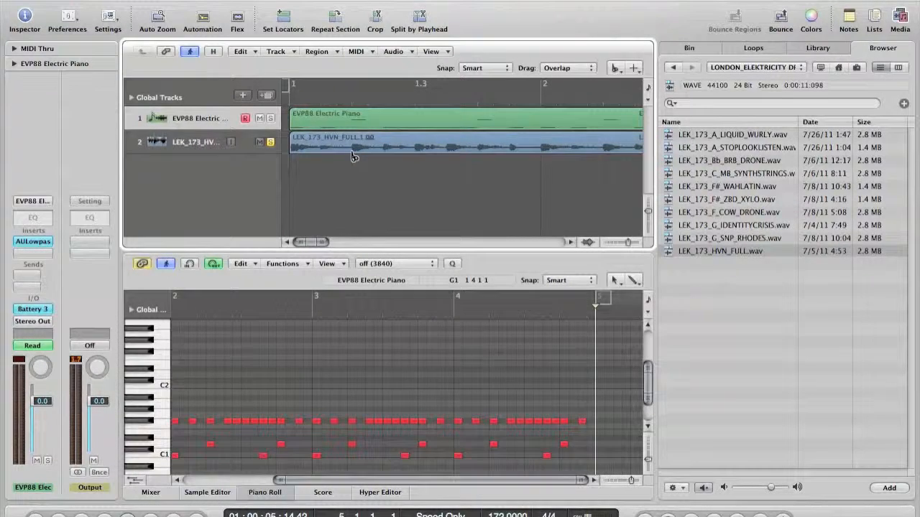
pyautogui.click(352, 156)
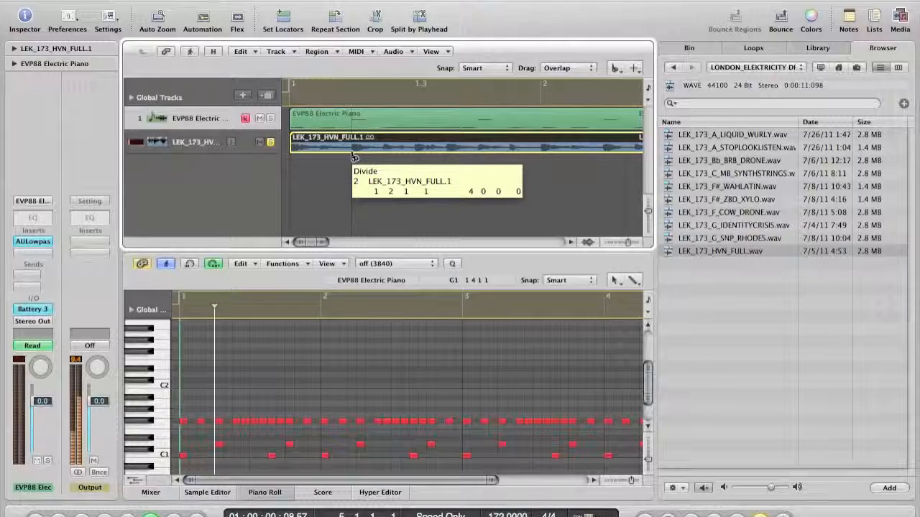
pyautogui.keyDown('alt'); pyautogui.click(353, 156); pyautogui.keyUp('alt')
pyautogui.hotkey('ctrl', 'Left')
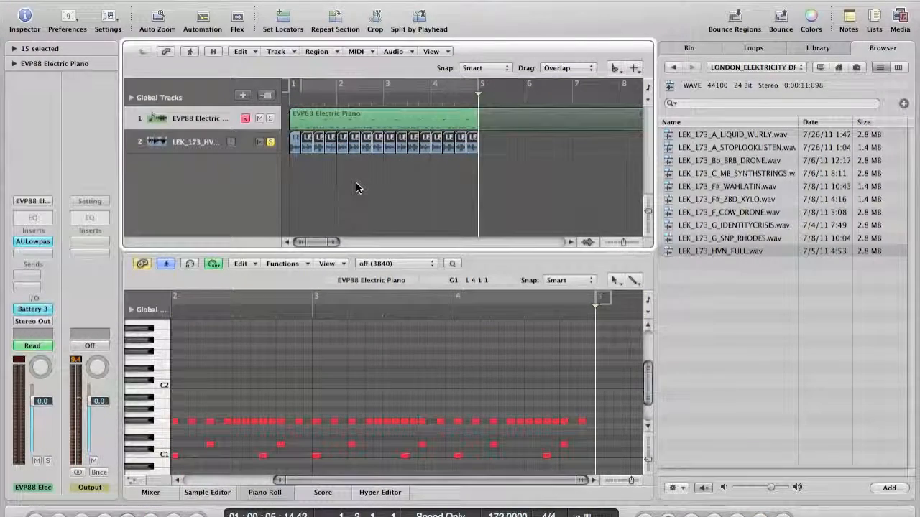
# Switch back to the Pointer tool and marquee-select all 16 slices
pyautogui.press('Escape')
pyautogui.click(356, 185)
pyautogui.moveTo(547, 176); pyautogui.dragTo(285, 149)
pyautogui.hotkey('ctrl', 'Right')
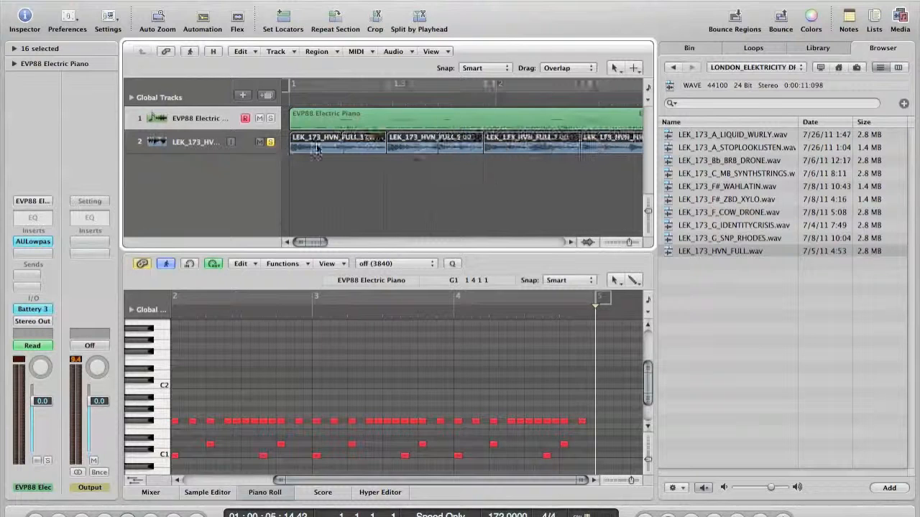
# Choose Convert > Convert to New Sampler Track from the selected slices' context menu
pyautogui.rightClick(319, 144)
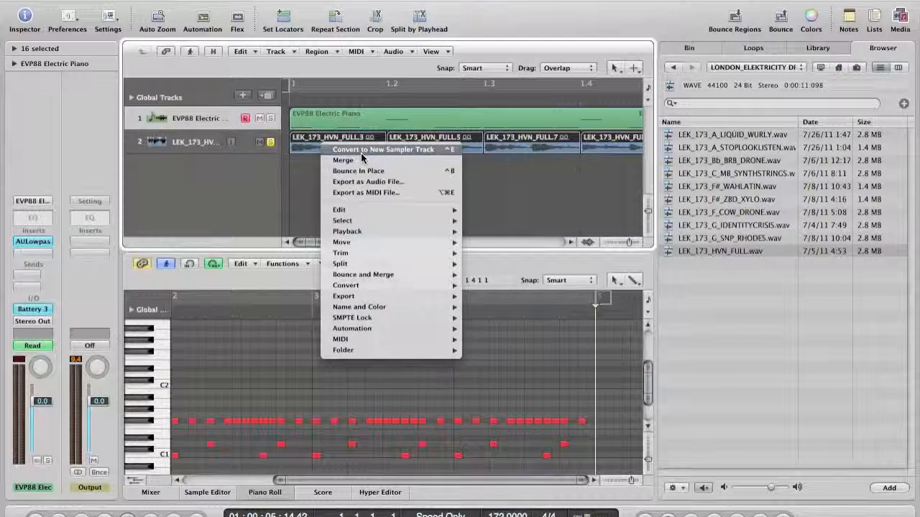
pyautogui.moveTo(371, 285)
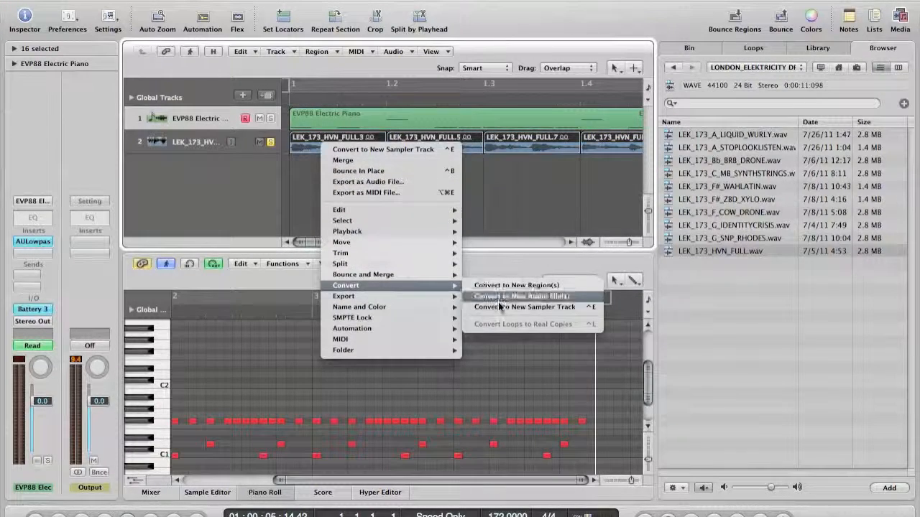
pyautogui.click(499, 309)
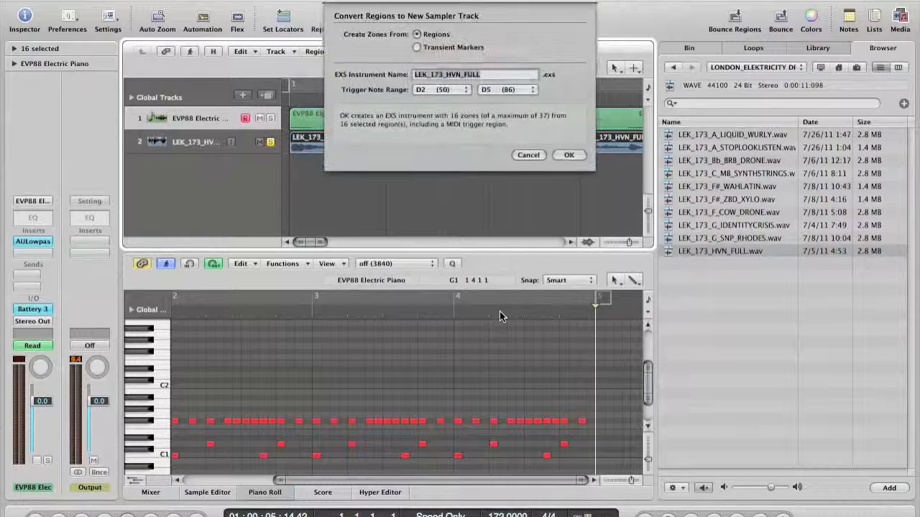
# Confirm the conversion with zones from Regions and trigger range D2–D5
pyautogui.click(566, 154)
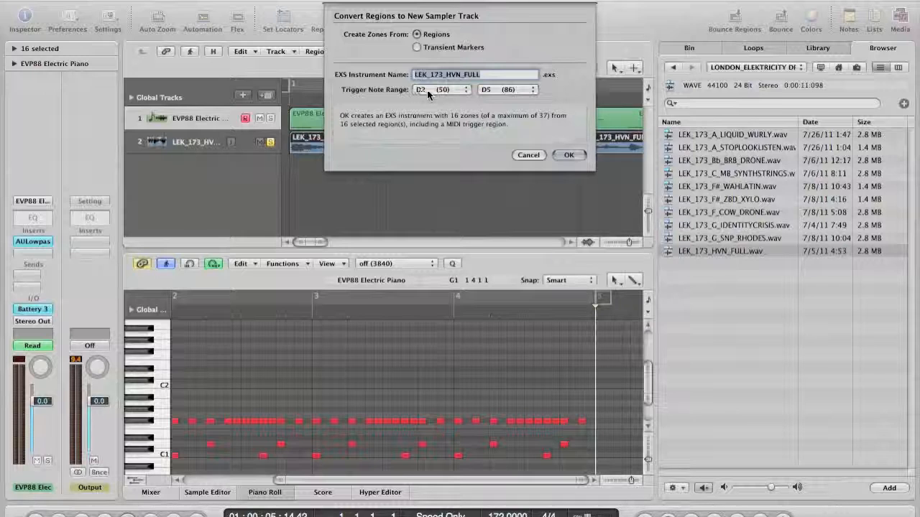
pyautogui.click(569, 155)
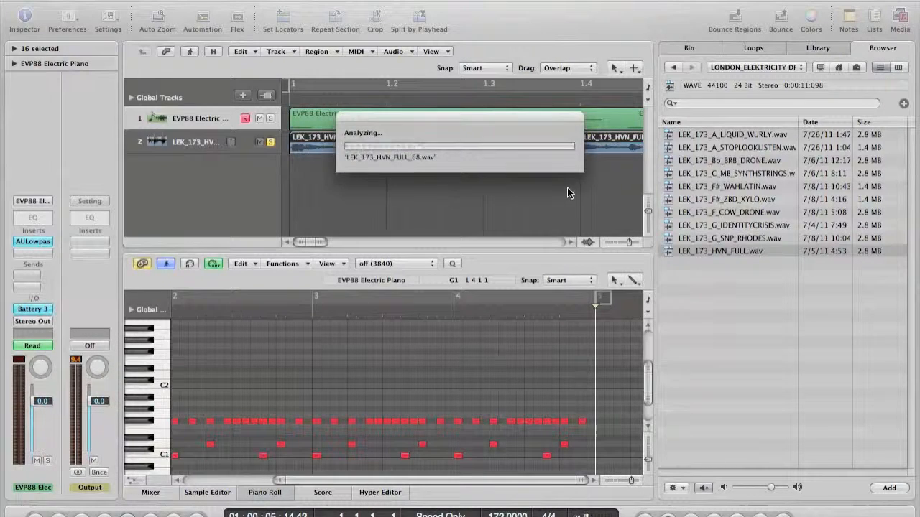
# Solo the LEK_173_HVN_FULL sampler track, unsolo the audio slices, and play from bar 1
pyautogui.hotkey('ctrl', 'Left')
pyautogui.hotkey('ctrl', 'Left')
pyautogui.hotkey('ctrl', 'Left')
pyautogui.hotkey('ctrl', 'Left')
pyautogui.hotkey('ctrl', 'Left')
pyautogui.hotkey('ctrl', 'Left')
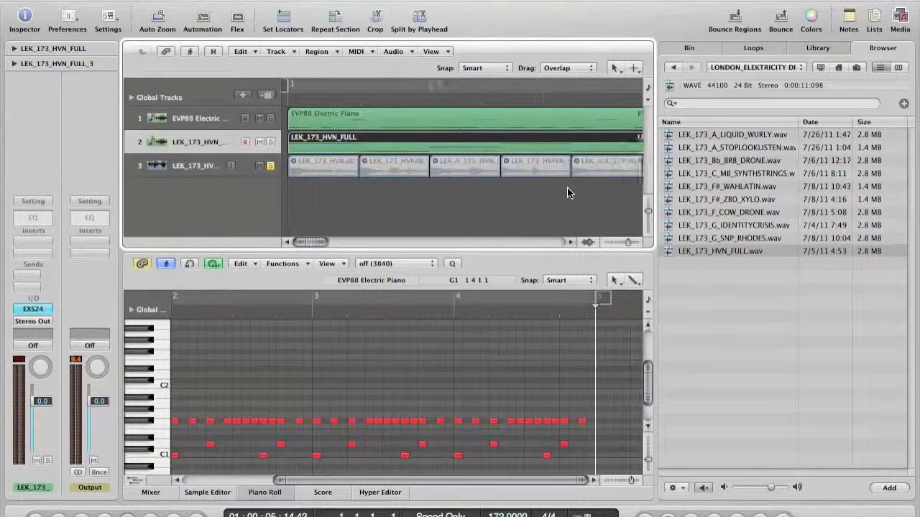
pyautogui.click(270, 142)
pyautogui.click(271, 166)
pyautogui.press('space')
pyautogui.click(286, 101)
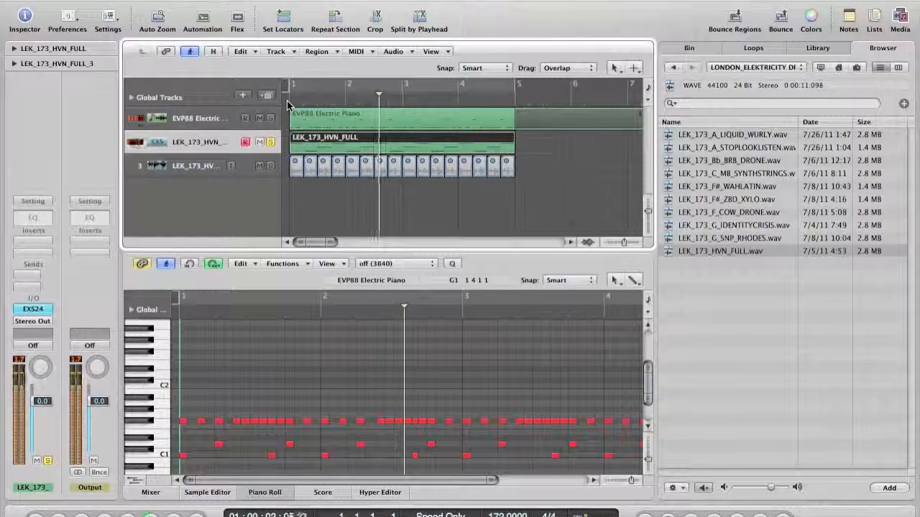
# Open the sampler track's MIDI region in the Piano Roll
pyautogui.click(483, 144)
pyautogui.scroll(3, 463, 391)
pyautogui.scroll(-3, 463, 392)
# Delete all but the first four trigger notes in the Piano Roll
pyautogui.hotkey('ctrl', 'Left')
pyautogui.hotkey('ctrl', 'Left')
pyautogui.scroll(3, 463, 395)
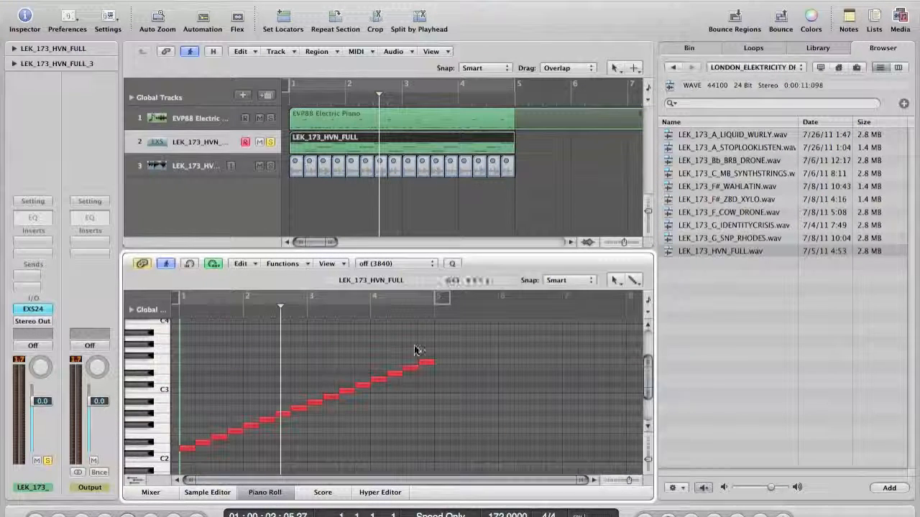
pyautogui.moveTo(247, 451); pyautogui.dragTo(422, 360)
pyautogui.press('Delete')
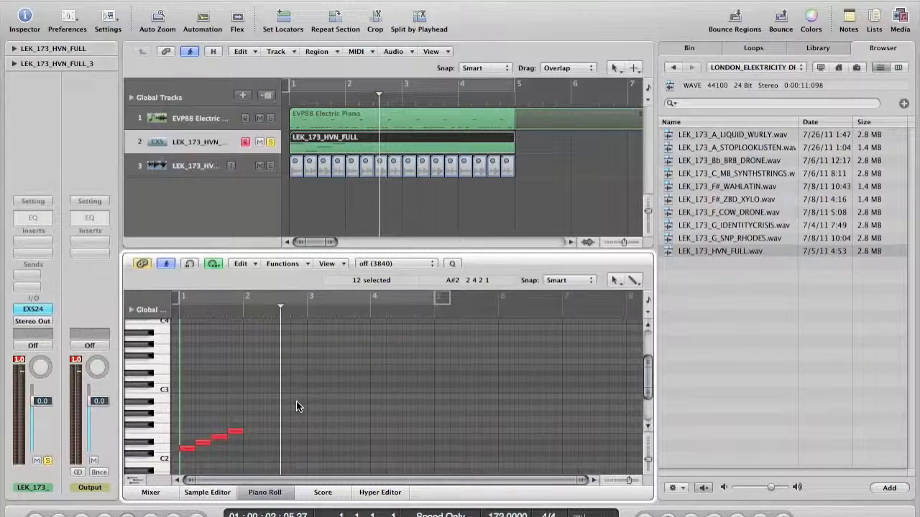
pyautogui.hotkey('ctrl', 'Right')
pyautogui.hotkey('ctrl', 'Right')
pyautogui.hotkey('ctrl', 'Right')
pyautogui.hscroll(-6, 296, 402)
pyautogui.hotkey('ctrl', 'Left')
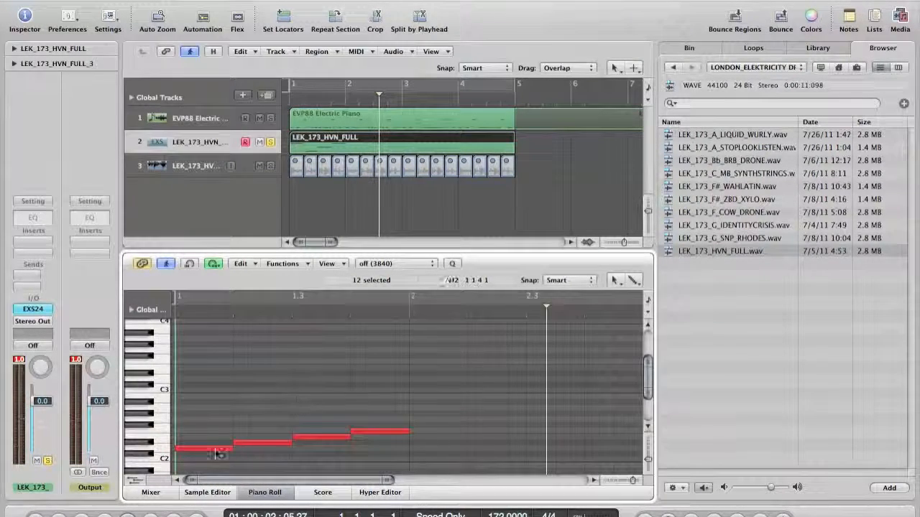
# Move the third note down to a lower pitch
pyautogui.click(217, 449)
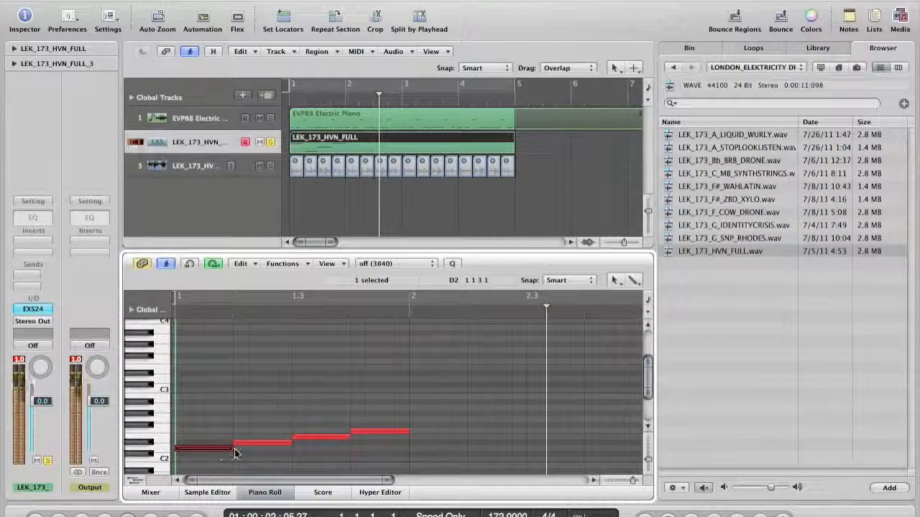
pyautogui.click(245, 446)
pyautogui.moveTo(308, 437)
pyautogui.mouseDown()
pyautogui.moveTo(311, 457)
pyautogui.moveTo(308, 448)
pyautogui.moveTo(321, 449)
pyautogui.mouseUp()
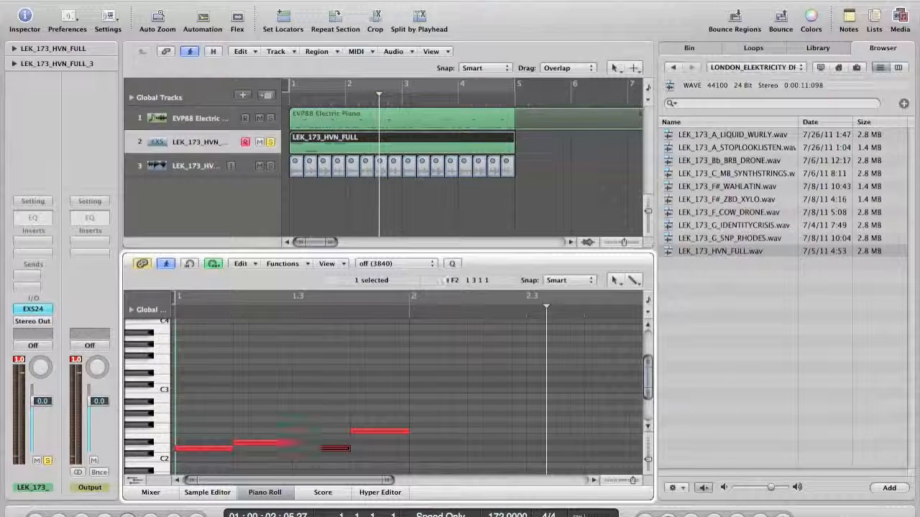
pyautogui.click(298, 428)
# Add short new notes near beat 1.3 and on the F2 row, lengthening and repitching them
pyautogui.click(298, 430)
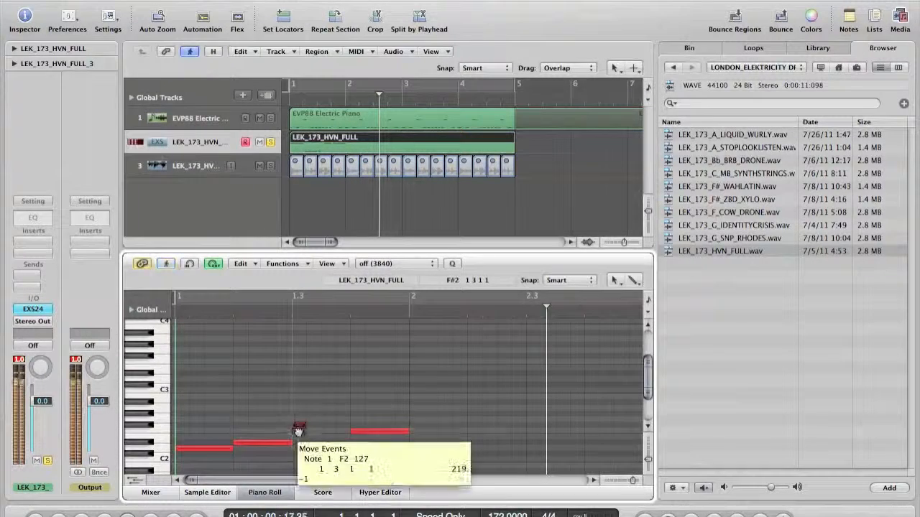
pyautogui.moveTo(300, 430); pyautogui.dragTo(319, 430)
pyautogui.click(188, 435)
pyautogui.click(238, 431)
pyautogui.moveTo(369, 434); pyautogui.dragTo(395, 432)
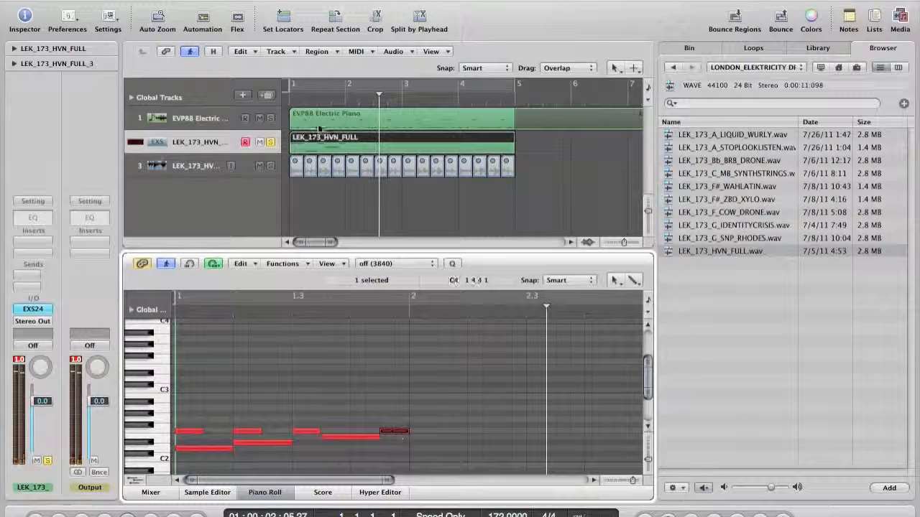
# Play the seven-note pattern from bar 1, then copy the LEK_173_HVN_FULL region to start at bar 5
pyautogui.click(287, 102)
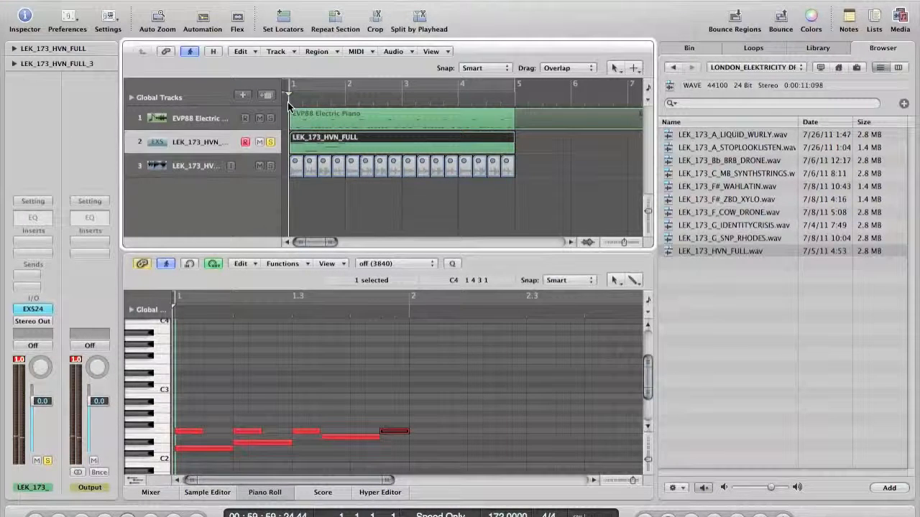
pyautogui.press('space')
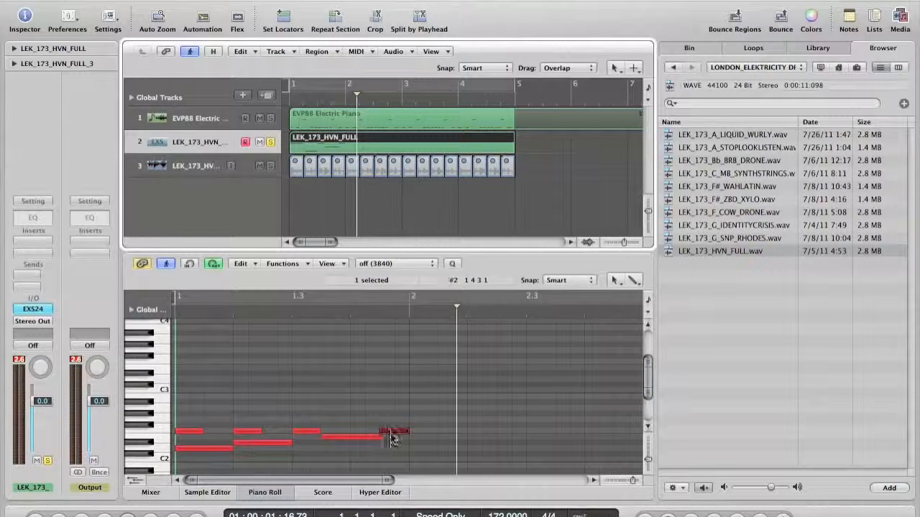
pyautogui.moveTo(438, 471); pyautogui.dragTo(422, 449)
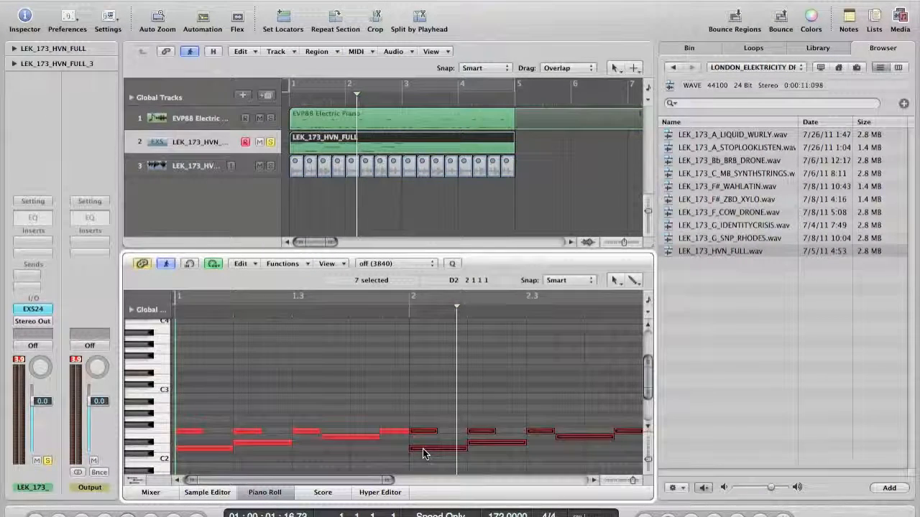
pyautogui.hotkey('ctrl', 'Left')
pyautogui.moveTo(469, 461)
pyautogui.mouseDown()
pyautogui.moveTo(397, 466)
pyautogui.moveTo(194, 423)
pyautogui.moveTo(466, 450)
pyautogui.mouseUp()
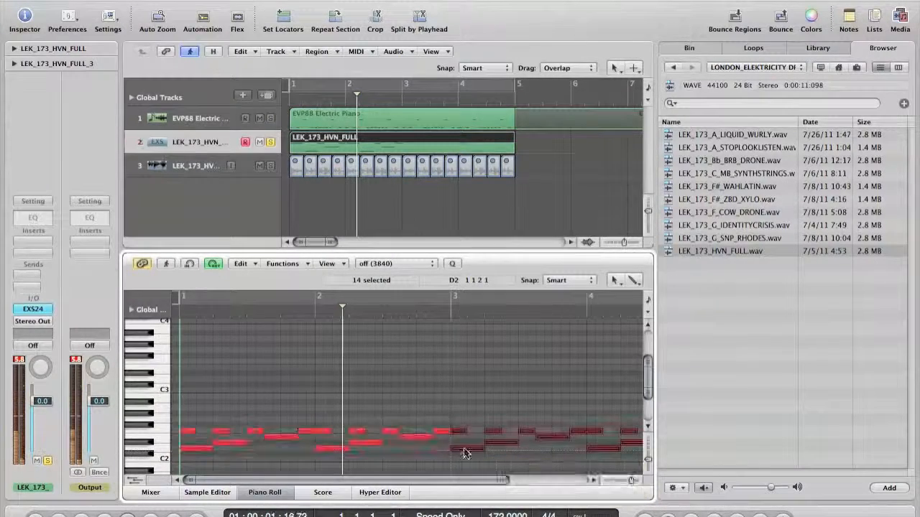
pyautogui.keyDown('alt'); pyautogui.click(424, 155); pyautogui.keyUp('alt')
pyautogui.moveTo(411, 152); pyautogui.dragTo(636, 149)
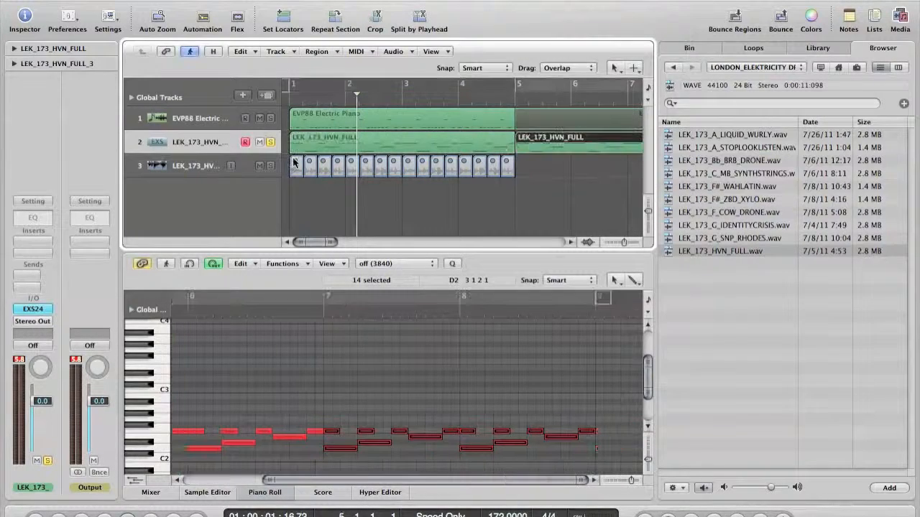
# Insert Audio Units > Apple > AUHipass on the sampler track's channel strip
pyautogui.click(31, 253)
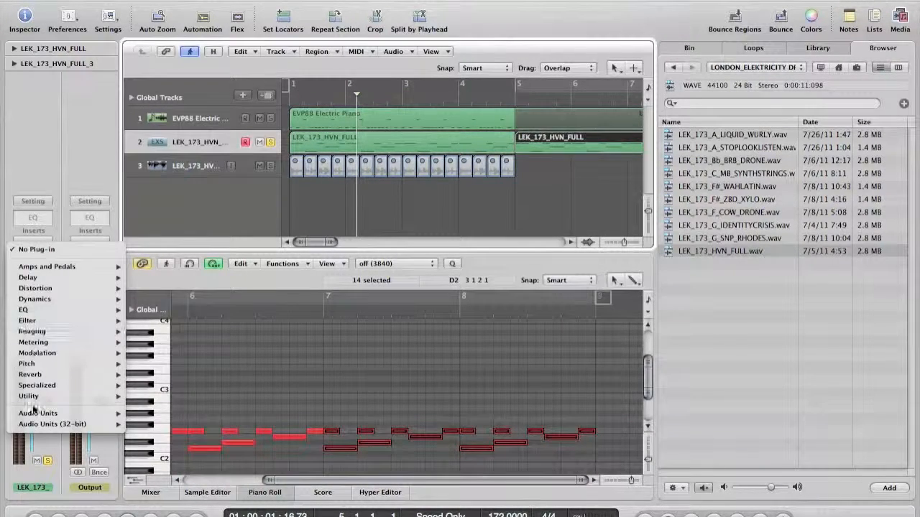
pyautogui.moveTo(32, 413)
pyautogui.moveTo(140, 416)
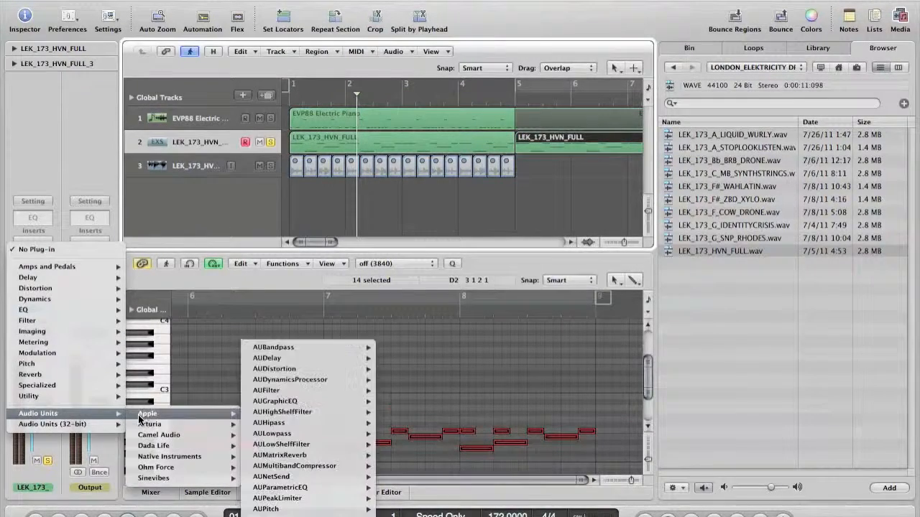
pyautogui.click(277, 423)
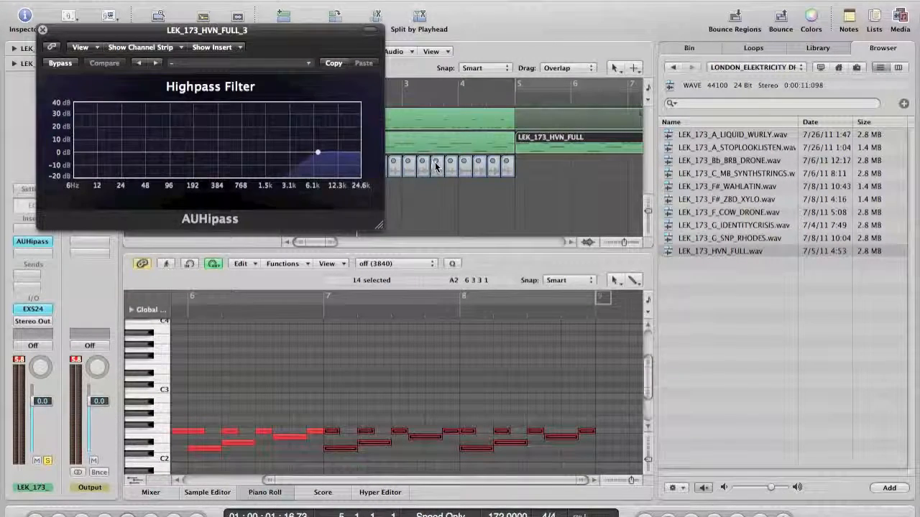
# Lower the AUHipass cutoff to about 30 Hz and close the filter window
pyautogui.moveTo(263, 28); pyautogui.dragTo(270, 172)
pyautogui.click(286, 97)
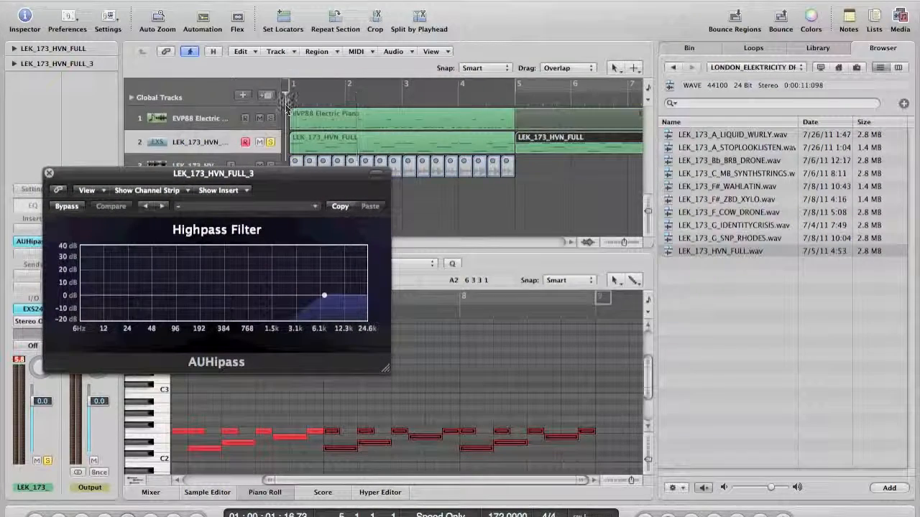
pyautogui.moveTo(324, 295); pyautogui.dragTo(137, 293)
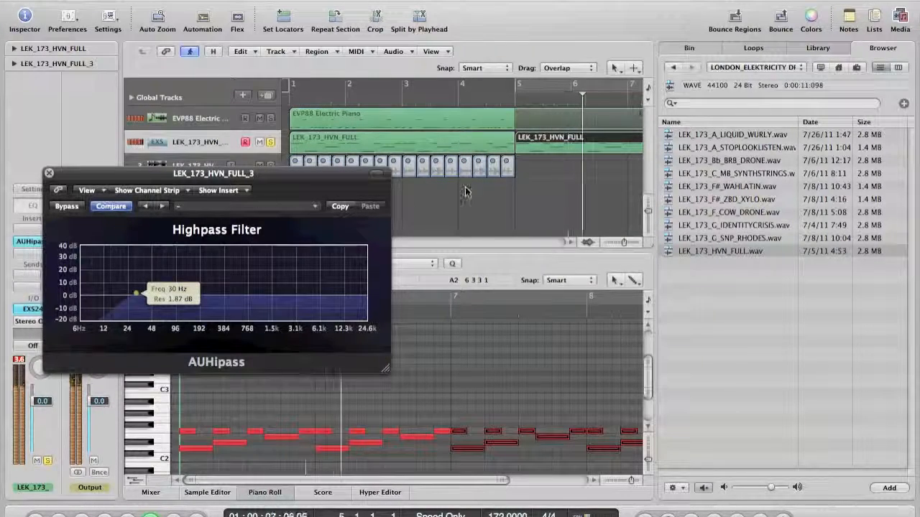
pyautogui.click(489, 192)
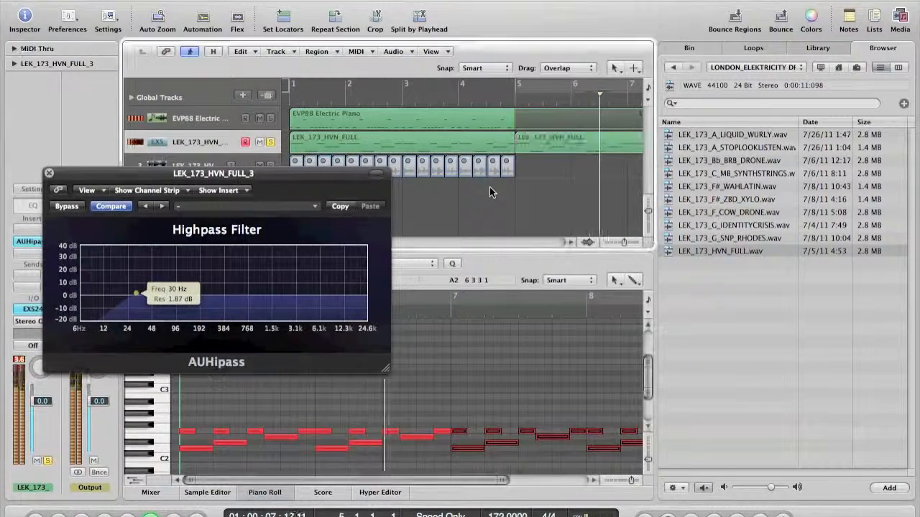
pyautogui.click(49, 175)
# Show automation and raise track 2's AUHipass cutoff frequency lane to about 15921 Hz
pyautogui.press('a')
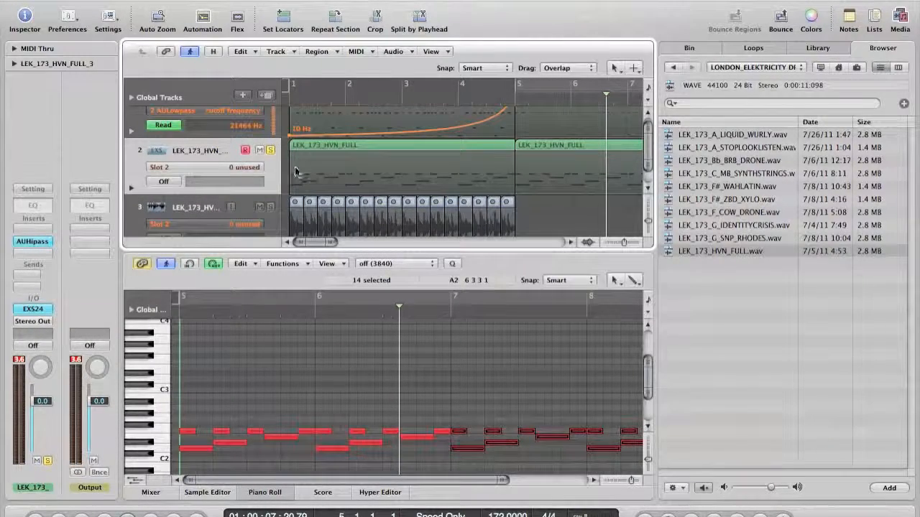
pyautogui.click(232, 180)
pyautogui.moveTo(235, 183)
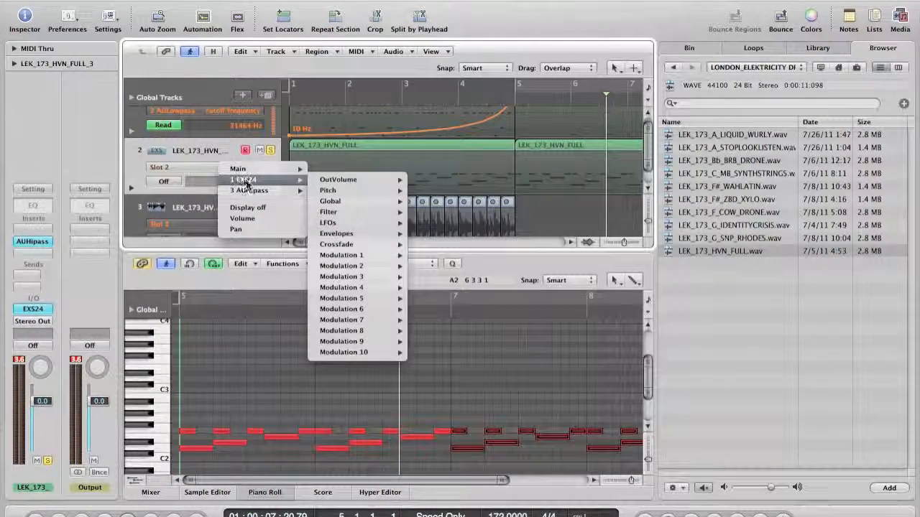
pyautogui.click(331, 190)
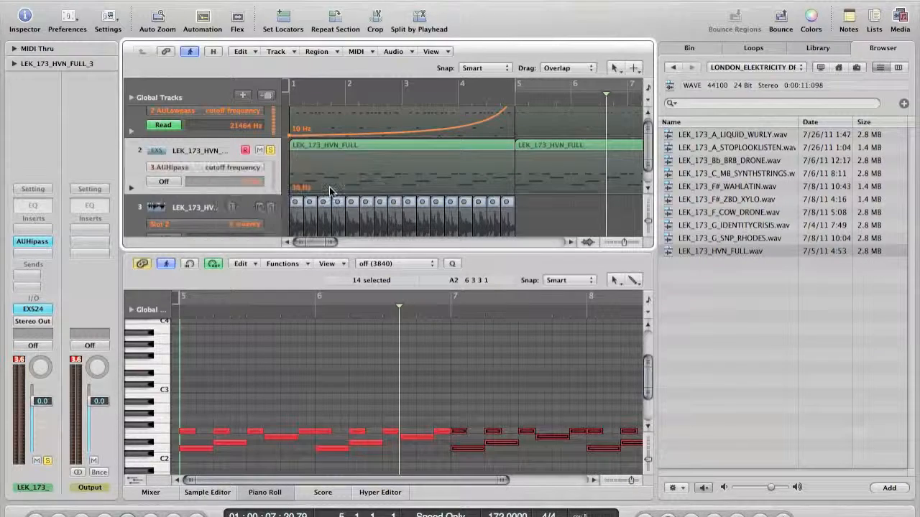
pyautogui.click(293, 192)
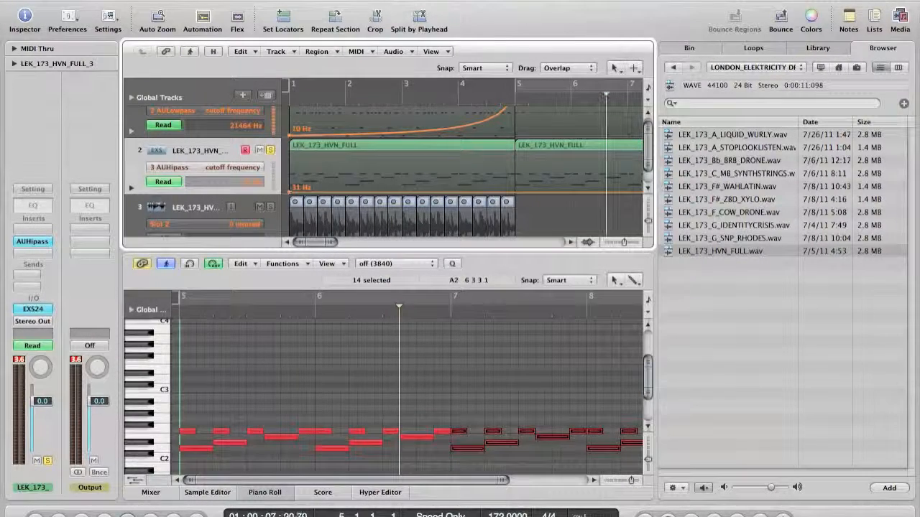
pyautogui.moveTo(291, 192); pyautogui.dragTo(292, 165)
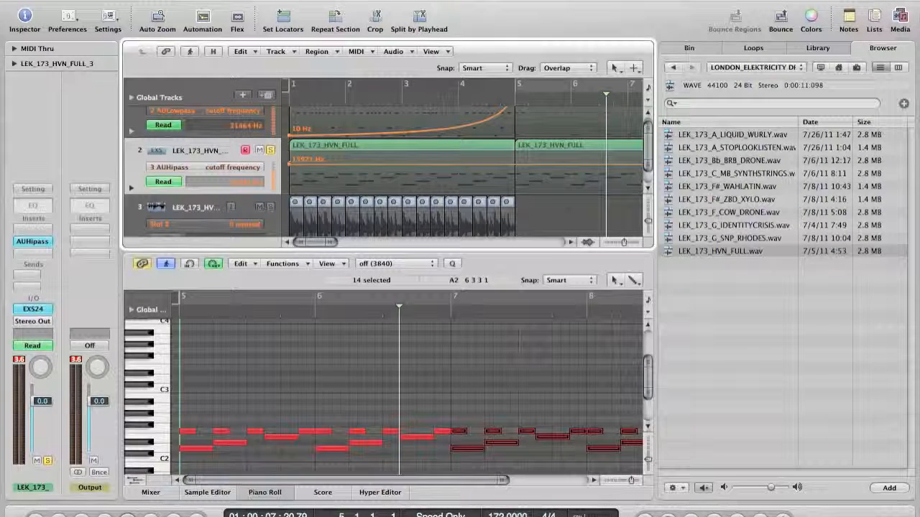
pyautogui.scroll(1, 351, 180)
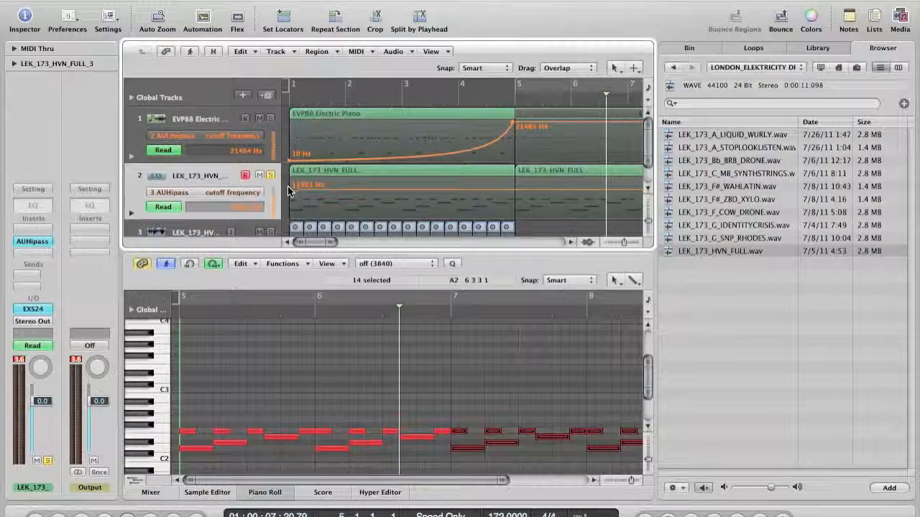
# Adjust track 2's cutoff automation and add a bar 5 point pulled down to 10 Hz
pyautogui.moveTo(290, 187); pyautogui.dragTo(290, 207)
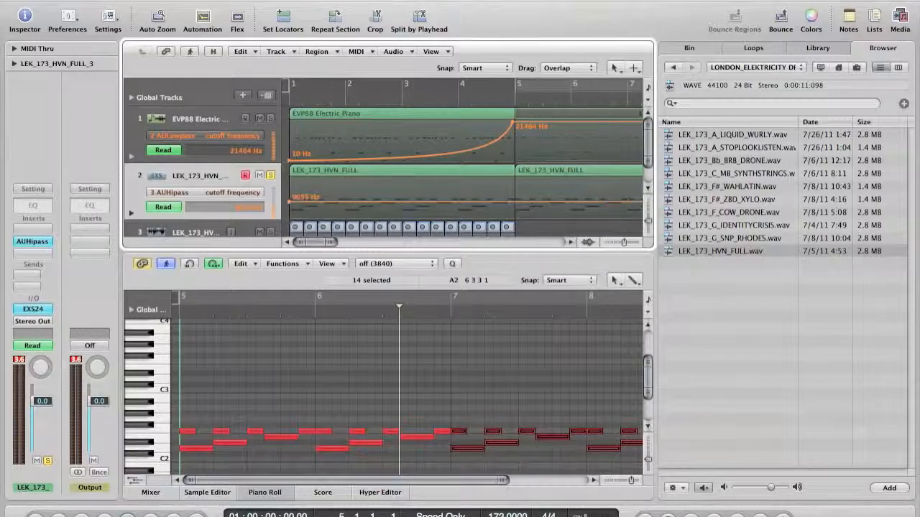
pyautogui.press('space')
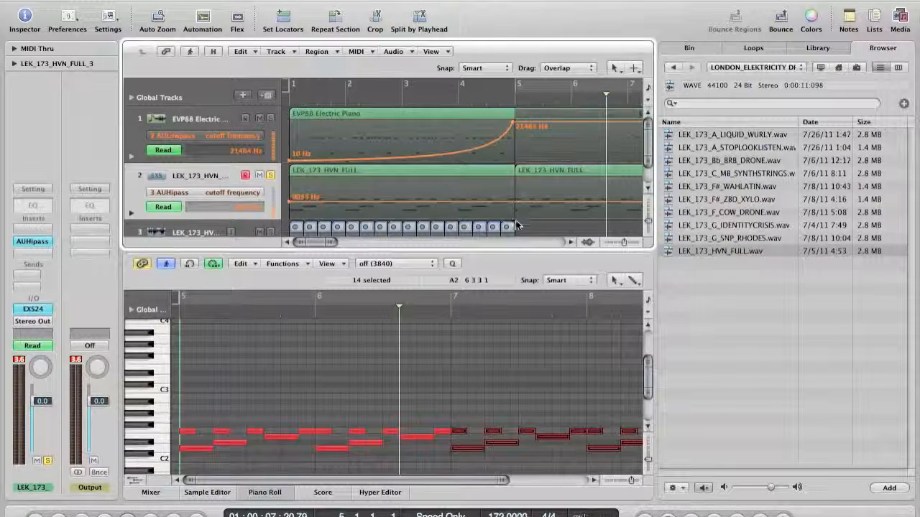
pyautogui.click(515, 217)
pyautogui.moveTo(515, 216); pyautogui.dragTo(514, 220)
# With the Automation Curve Tool, bend the 9055 Hz to 10 Hz cutoff ramp into a curve
pyautogui.press('Escape')
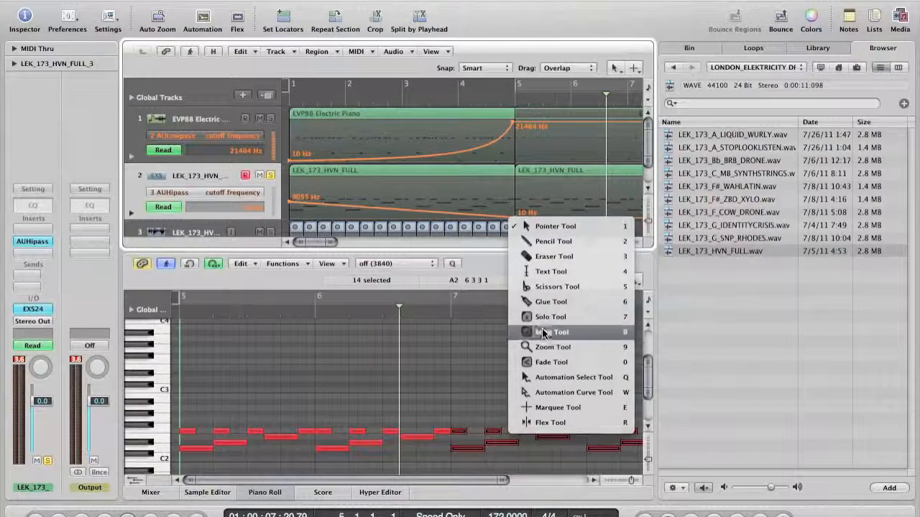
pyautogui.click(550, 393)
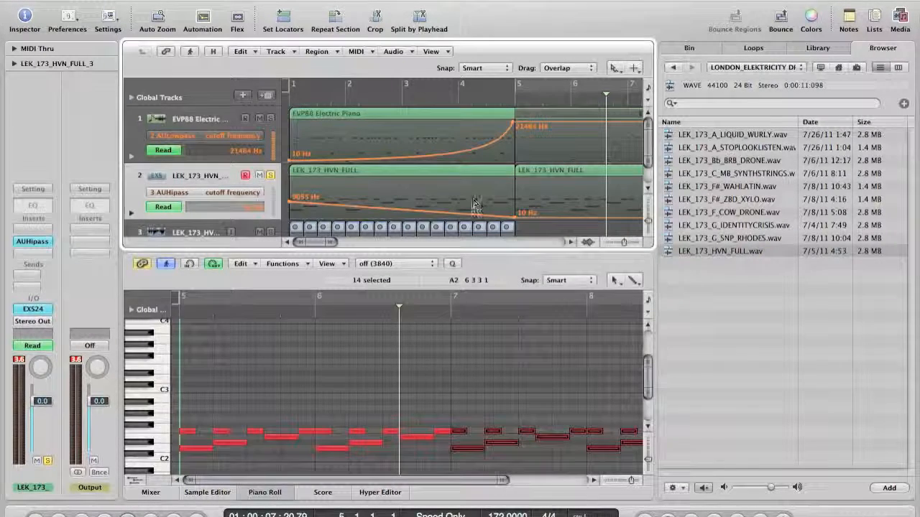
pyautogui.moveTo(476, 212); pyautogui.dragTo(507, 158)
pyautogui.press('space')
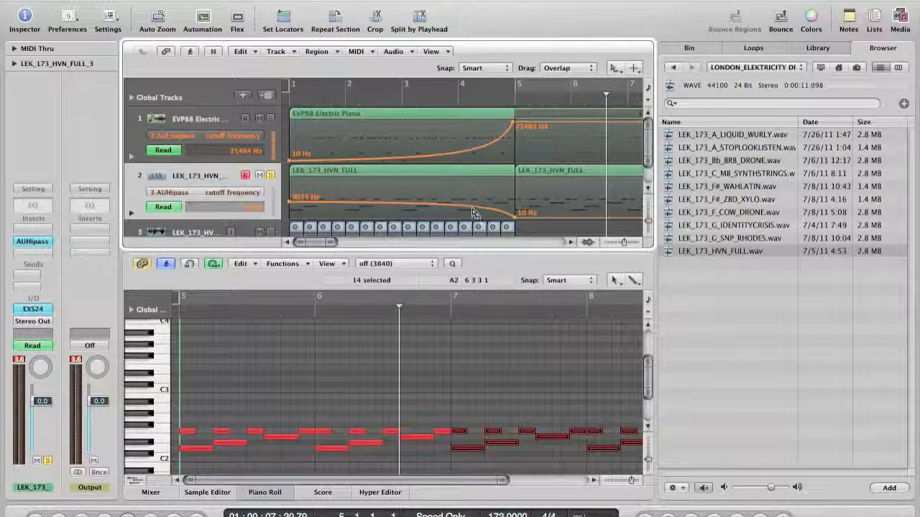
pyautogui.moveTo(473, 209); pyautogui.dragTo(489, 175)
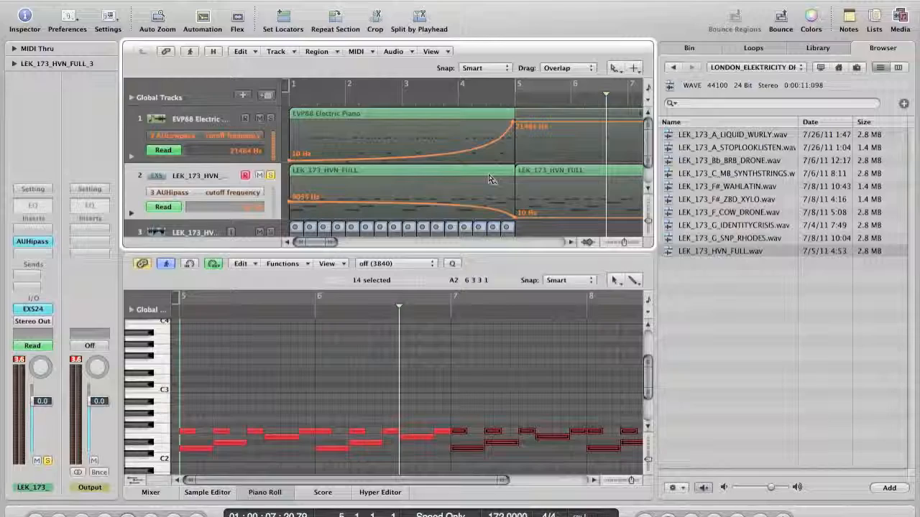
# Hide automation, restore the default tool, solo the EVP88 Electric Piano track and play from the start
pyautogui.press('a')
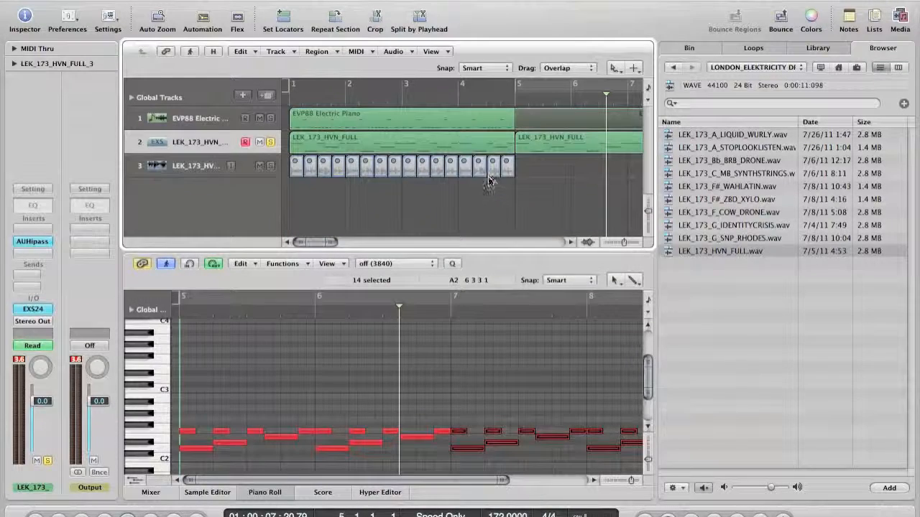
pyautogui.press('Escape')
pyautogui.press('Escape')
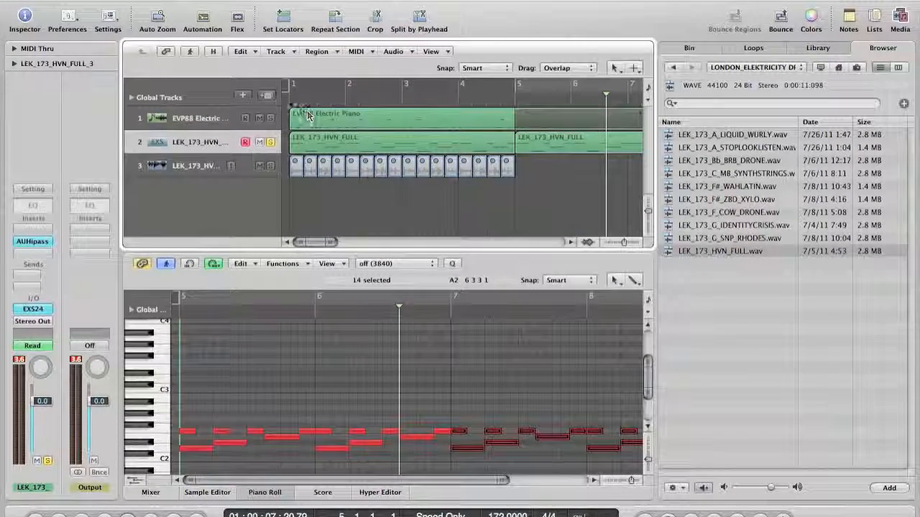
pyautogui.click(272, 117)
pyautogui.click(285, 99)
pyautogui.press('space')
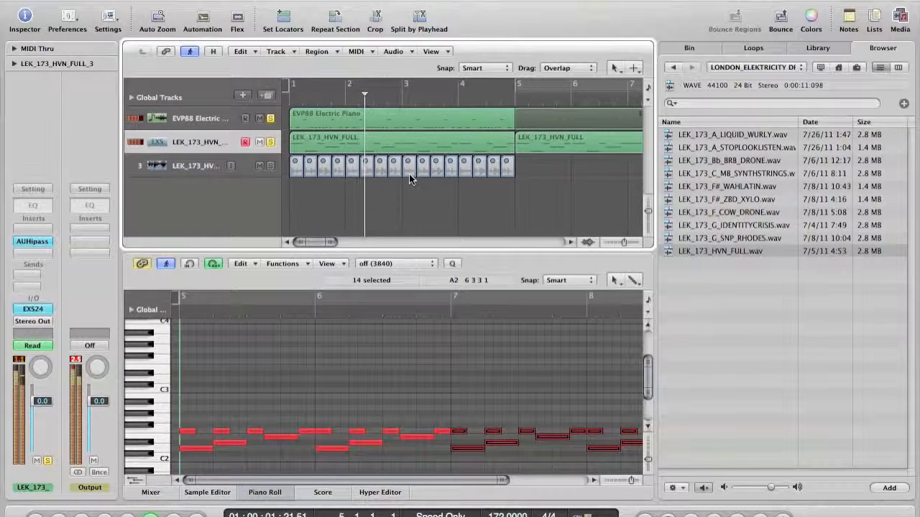
# Close the file browser and Piano Roll, then set the playhead just before bar 5
pyautogui.click(902, 20)
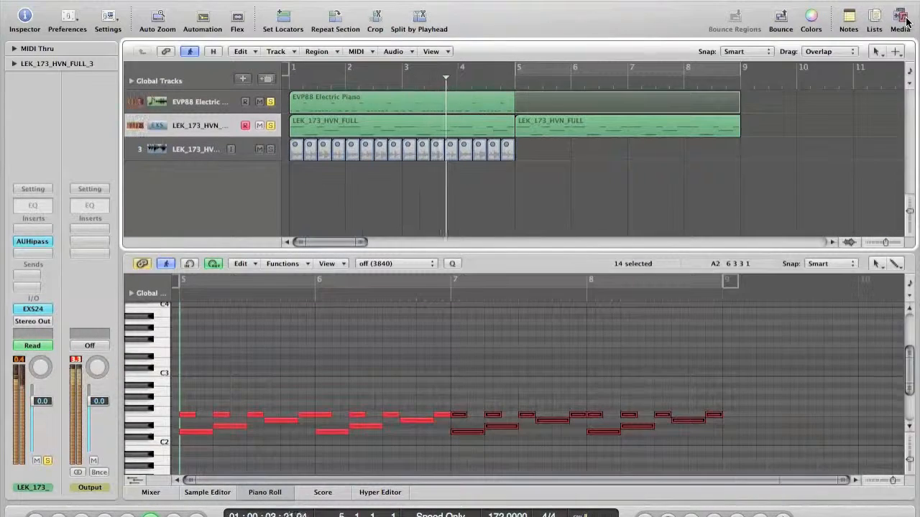
pyautogui.press('p')
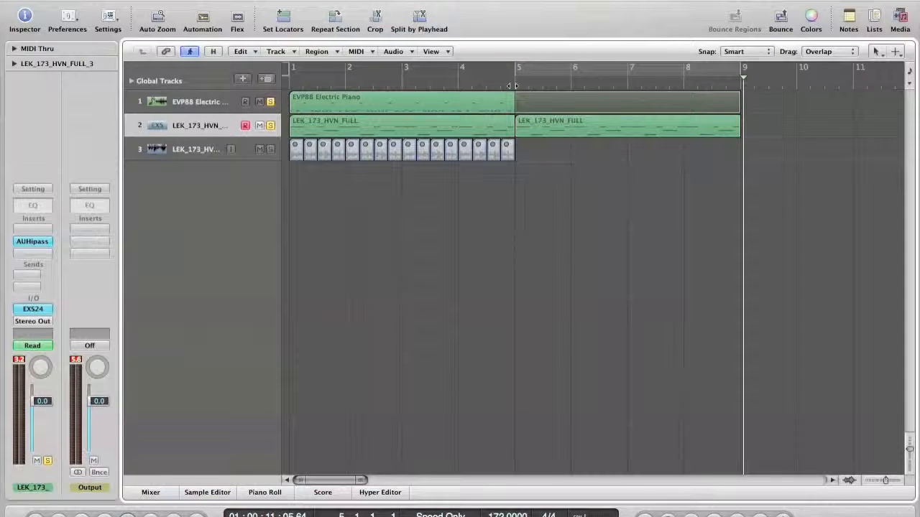
pyautogui.click(513, 86)
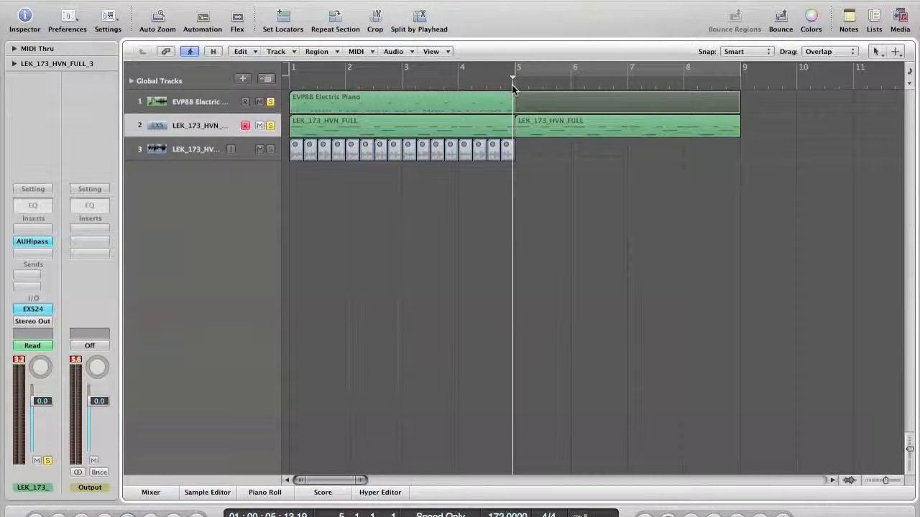